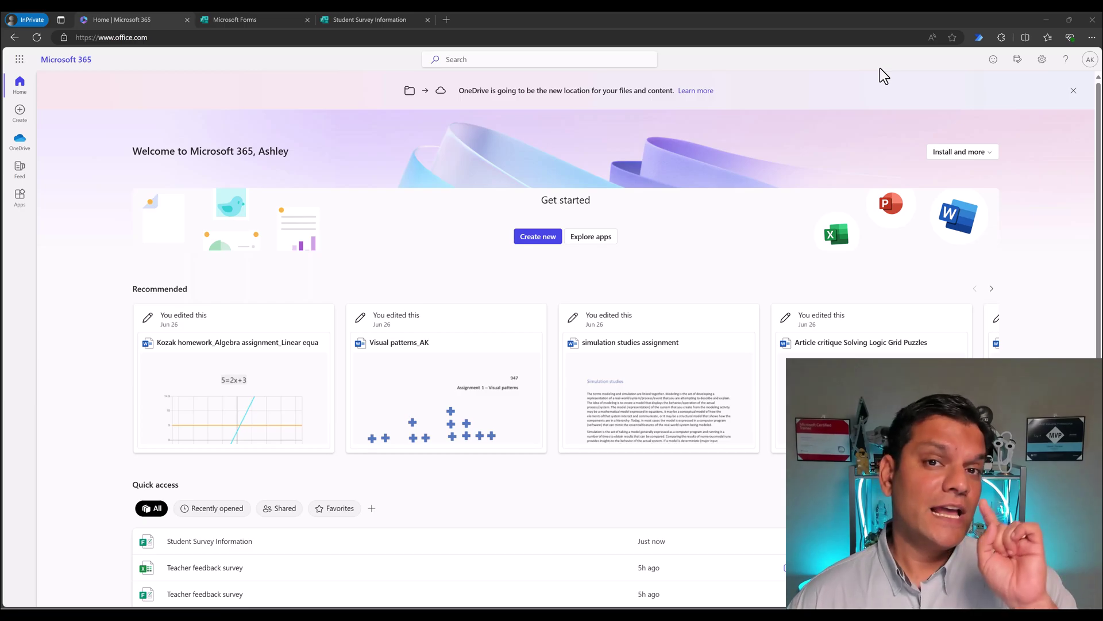
Open the Student Survey Information form's responses and its linked Test workbook
click(380, 16)
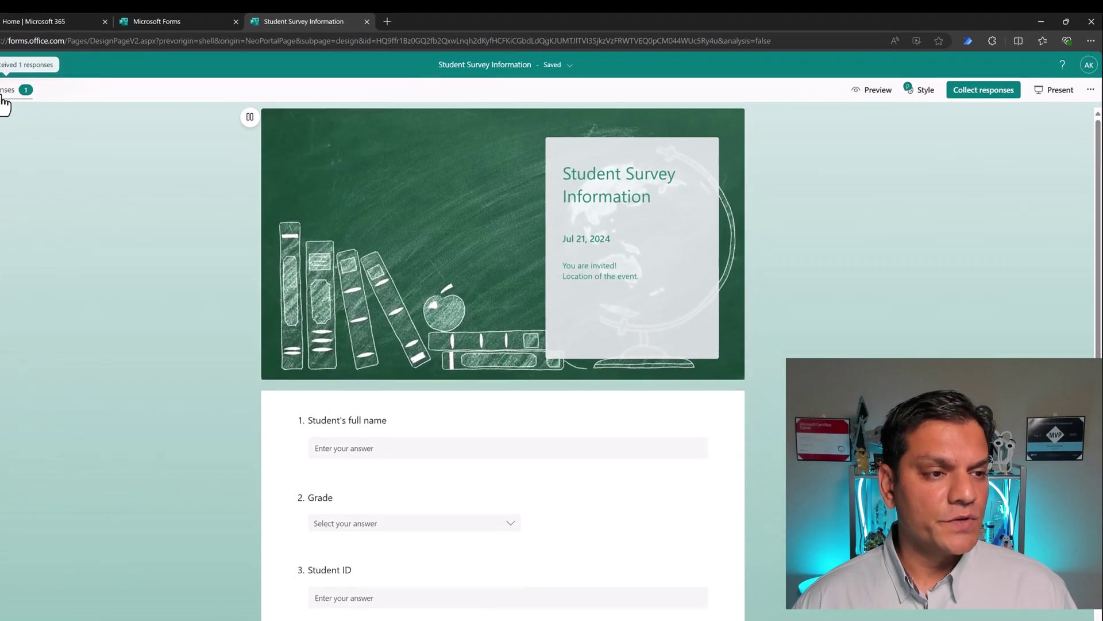
click(6, 92)
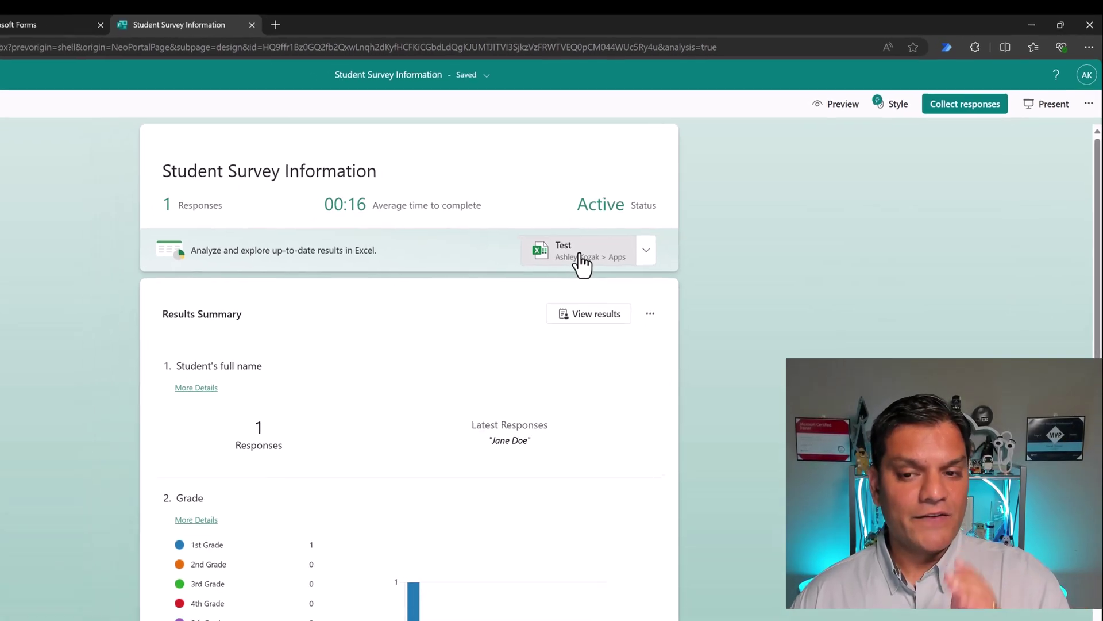
click(581, 260)
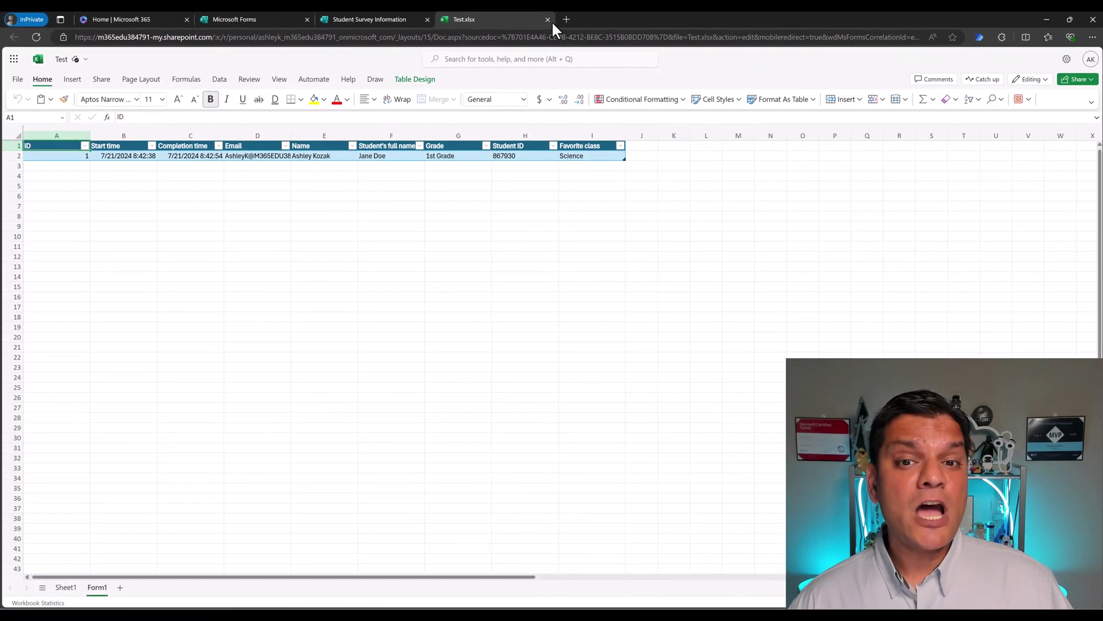
Close the Test.xlsx and Student Survey Information tabs
click(548, 19)
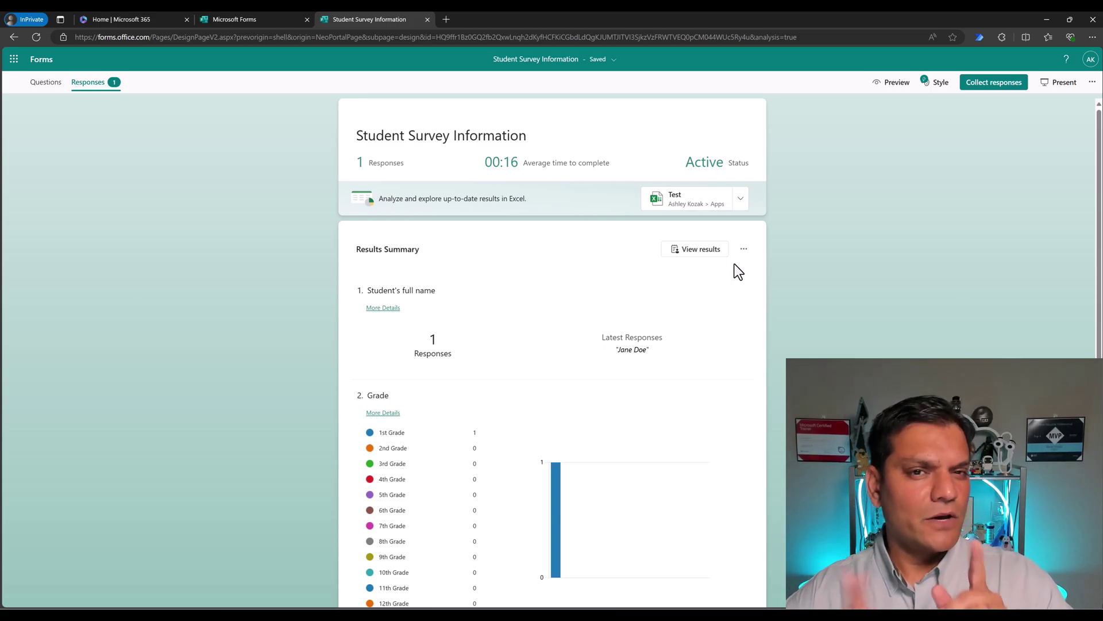
click(427, 19)
Go from the Microsoft 365 home page to OneDrive and add a new Excel workbook, Book.xlsx
click(133, 19)
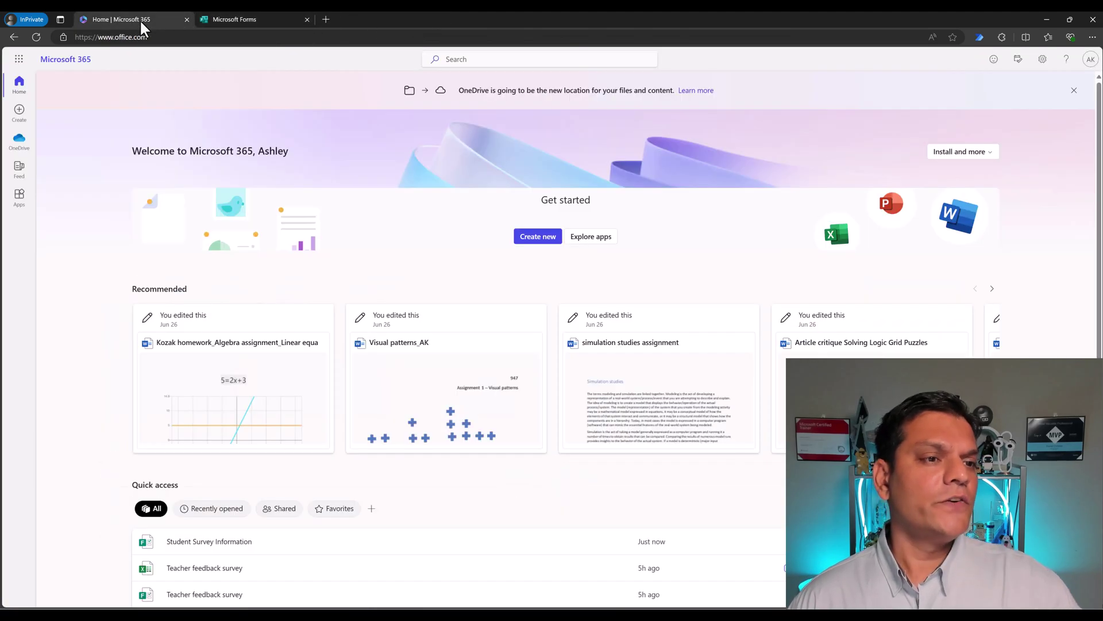
click(10, 62)
click(127, 131)
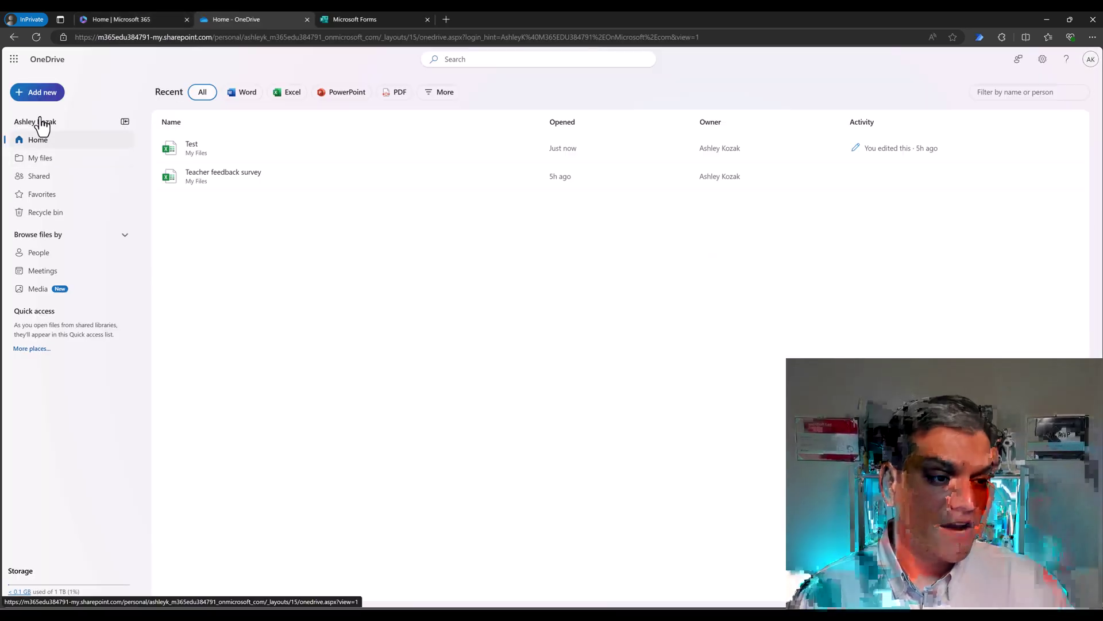
click(38, 94)
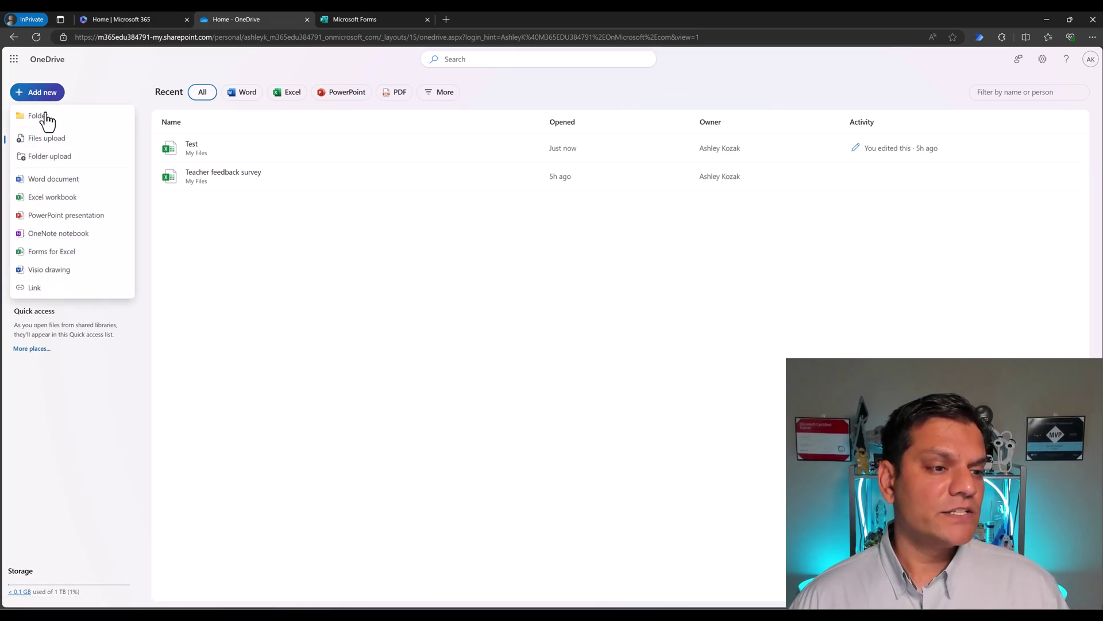
click(52, 198)
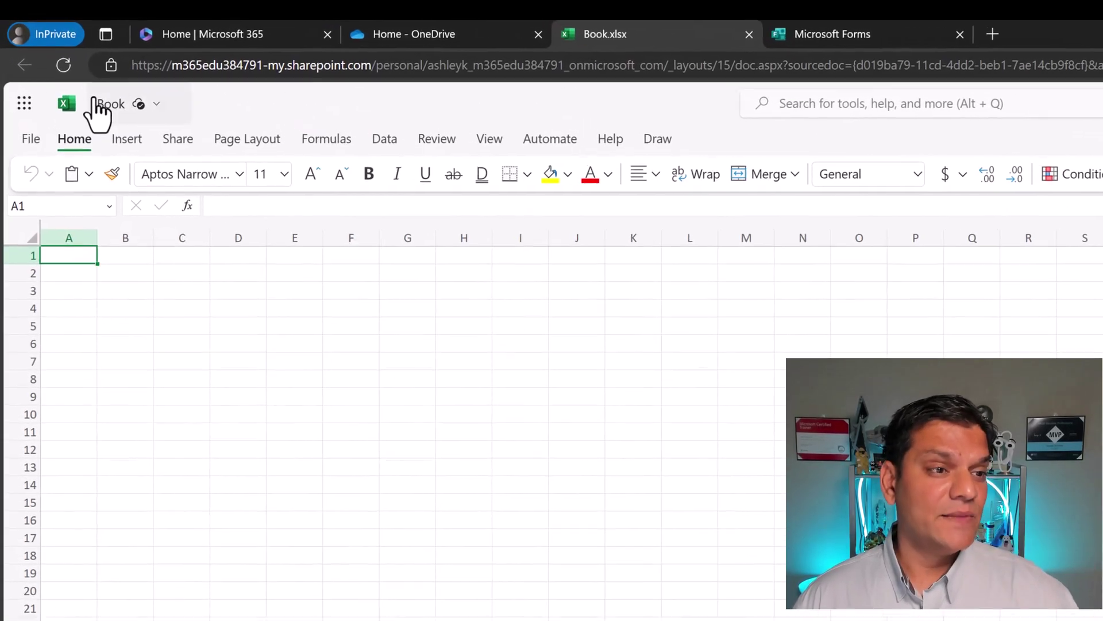
Rename the workbook to 'Annual Student Trip Information'
click(102, 105)
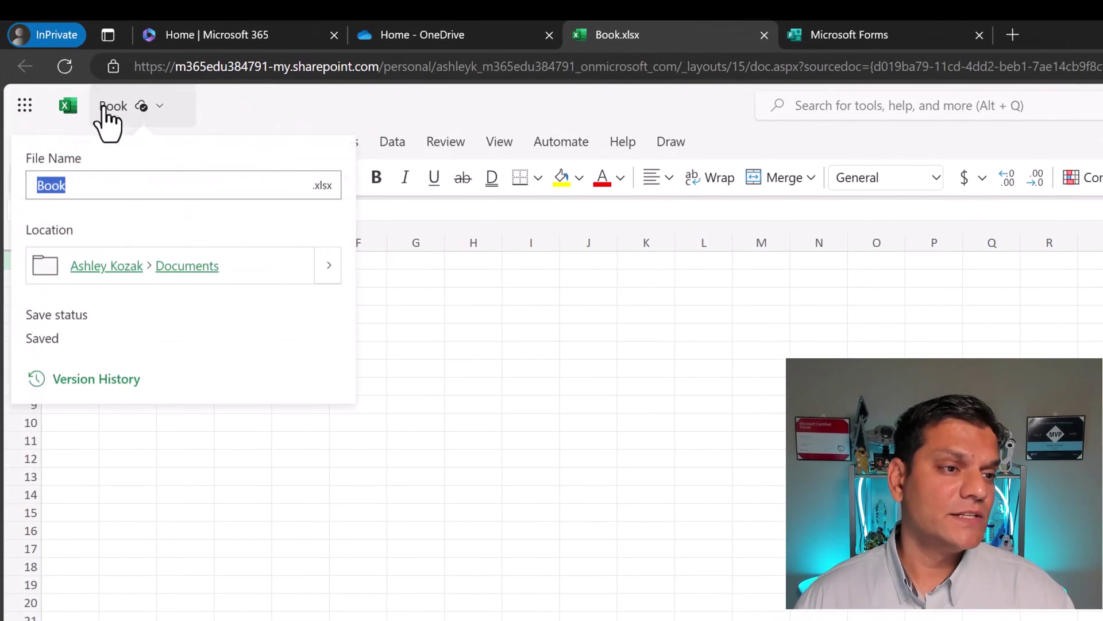
text(Annual Student Trip Information)
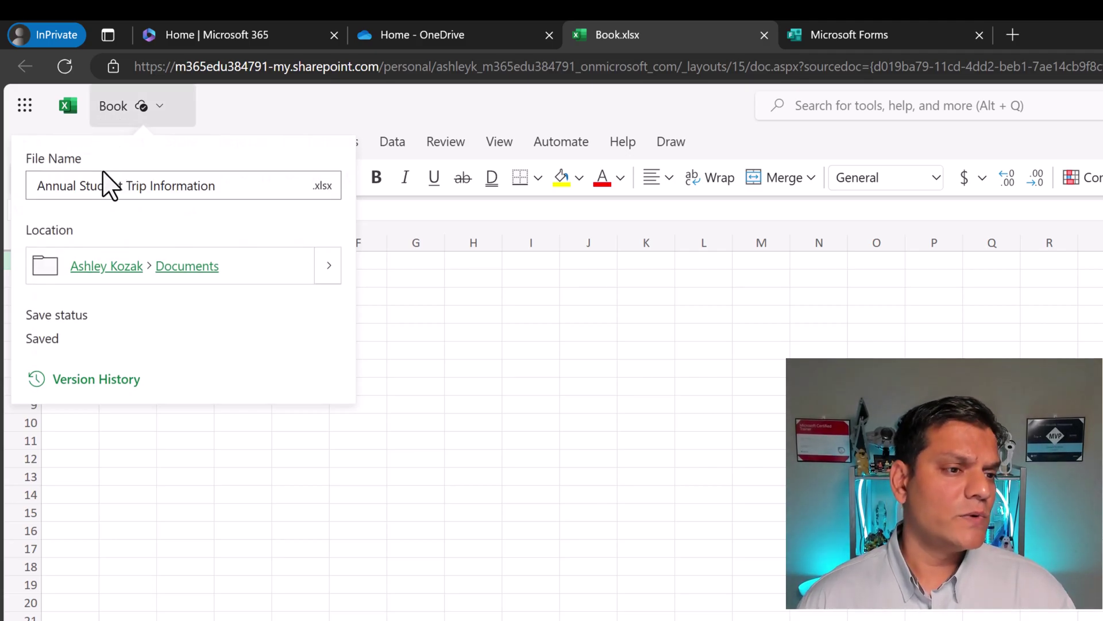
click(285, 112)
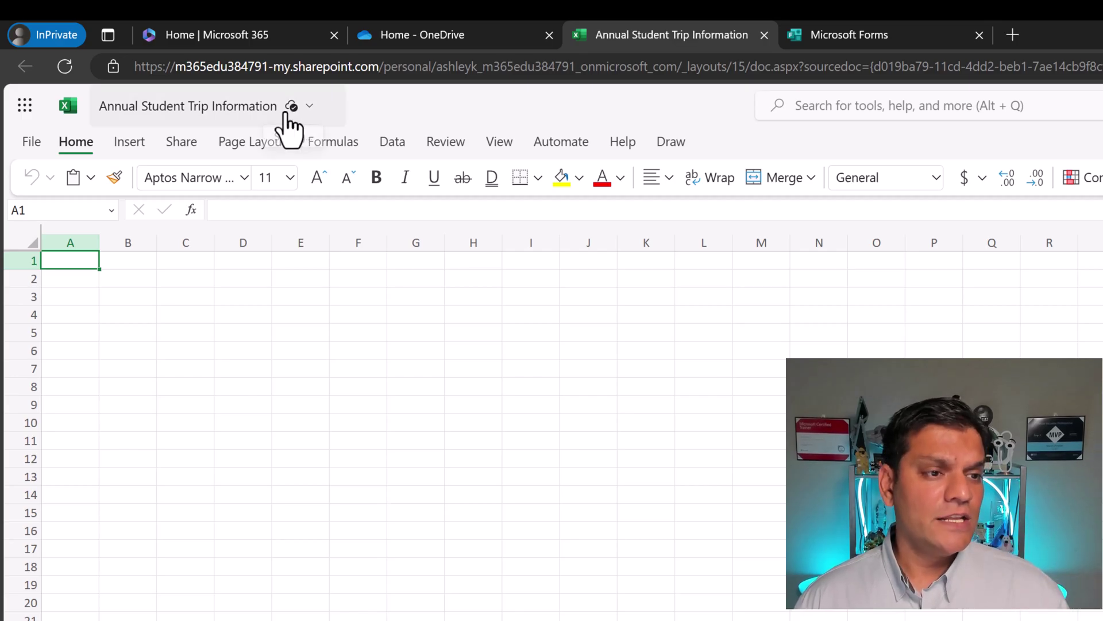
Create a new Microsoft Form linked to the workbook via Insert > Forms > New Form
click(143, 149)
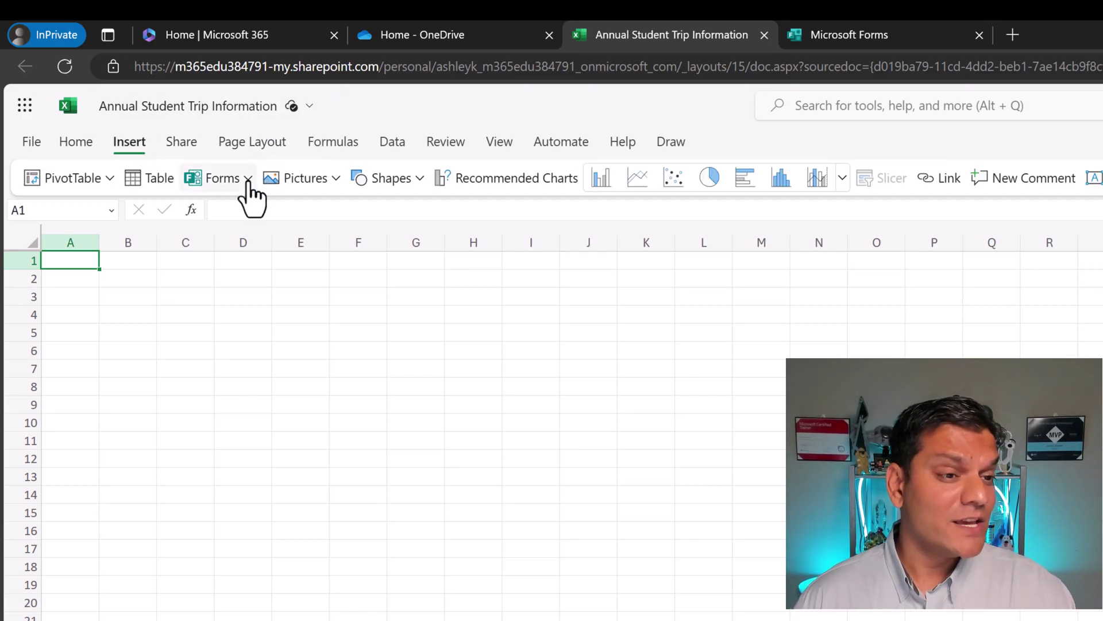
click(248, 179)
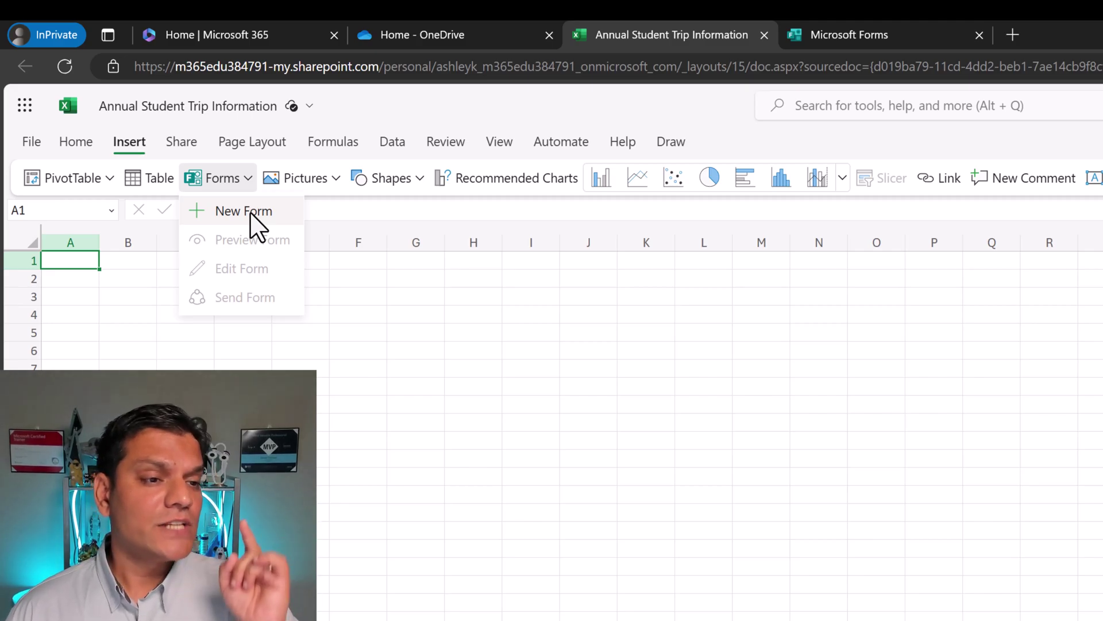
click(250, 212)
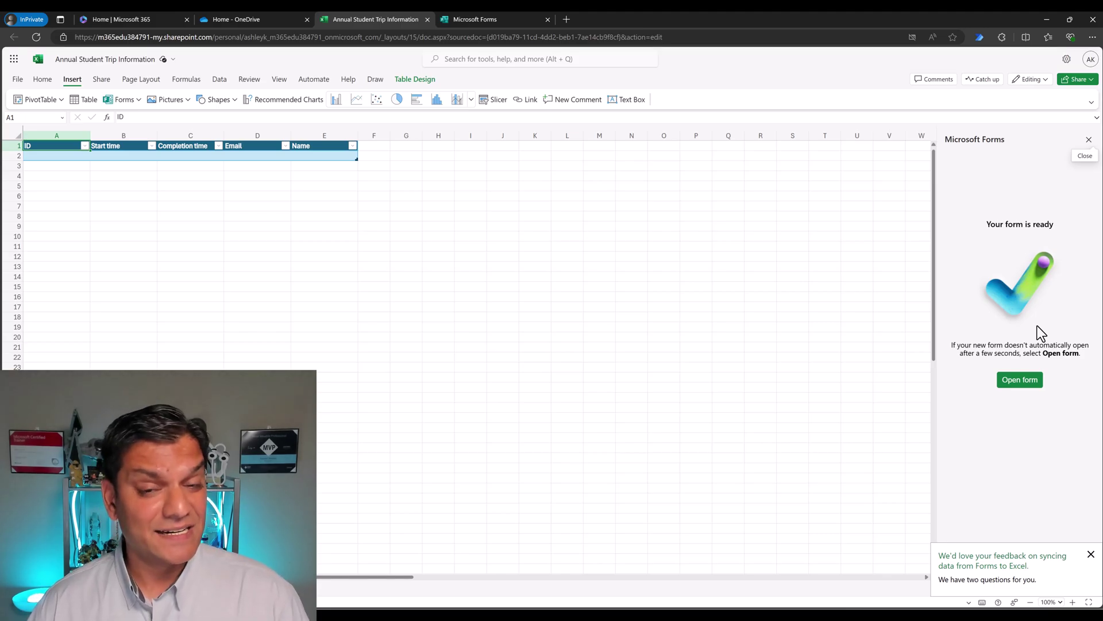
Add the recommended First name question to the form and retitle it 'Student Full Name'
click(1015, 383)
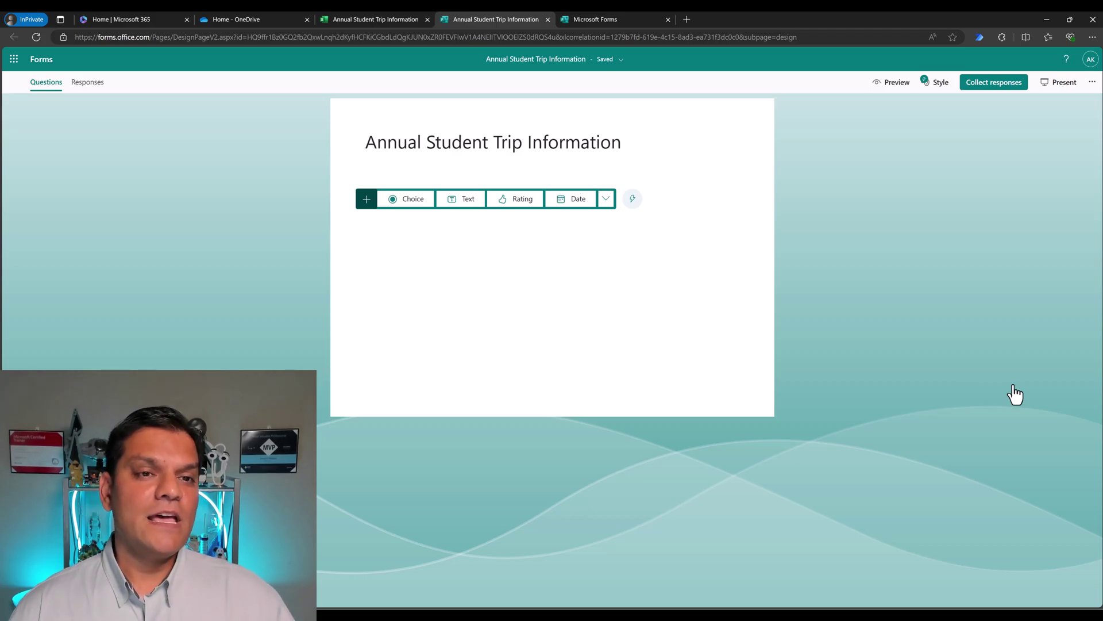
click(366, 19)
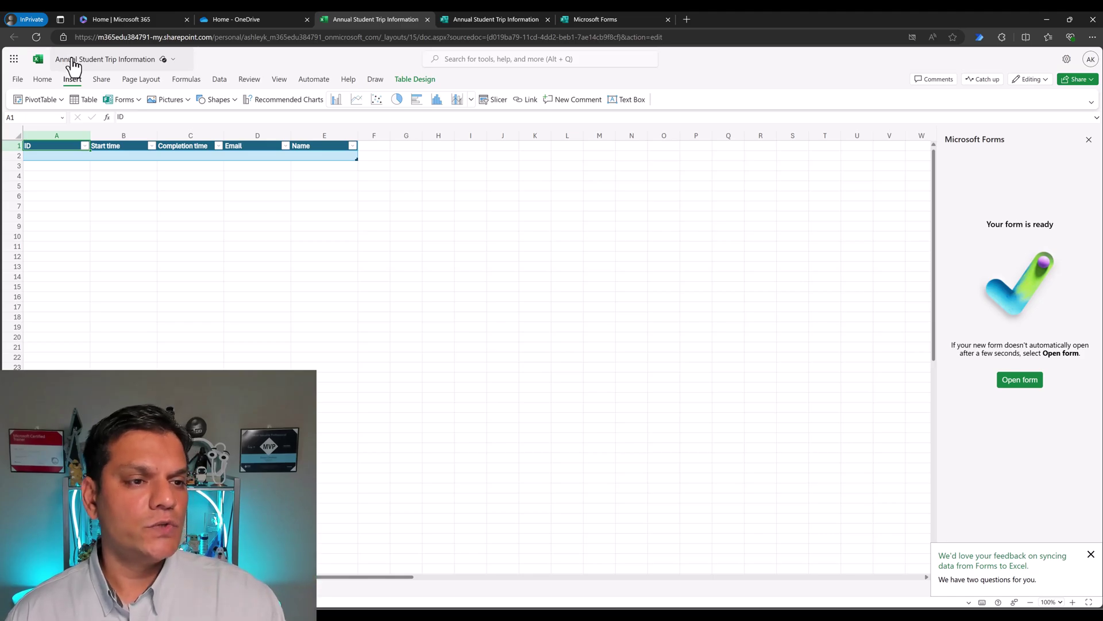
click(480, 20)
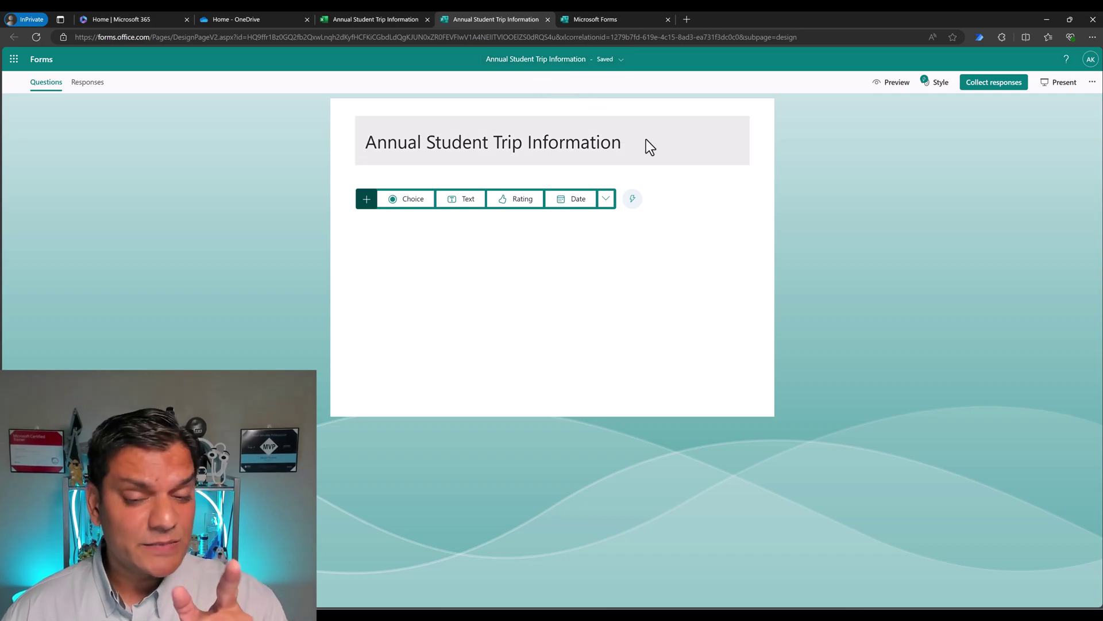
click(632, 199)
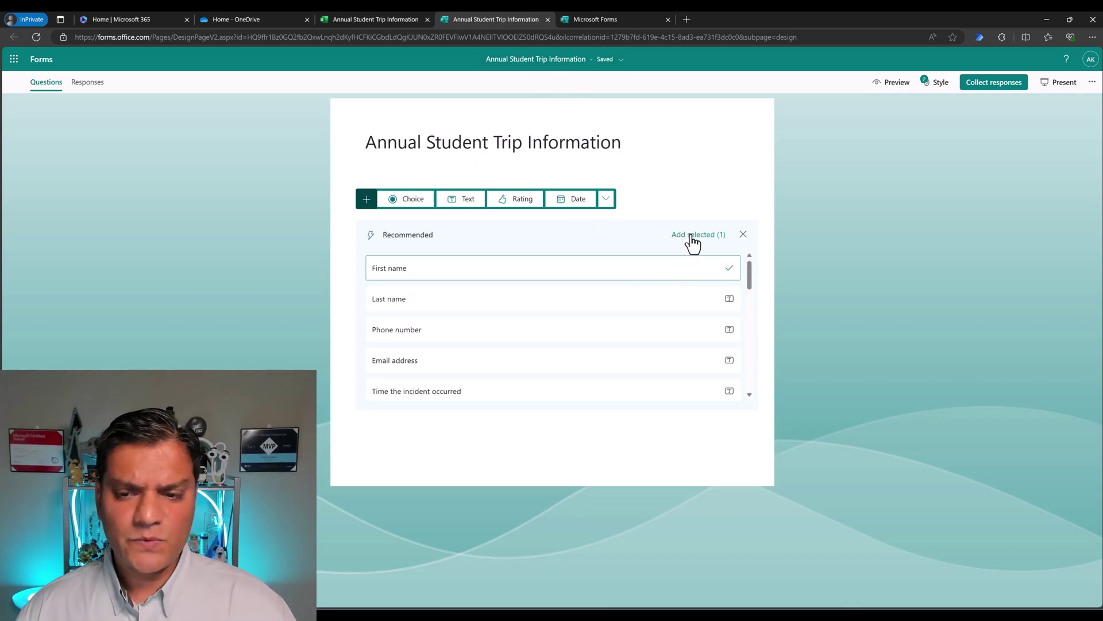
click(691, 236)
click(415, 212)
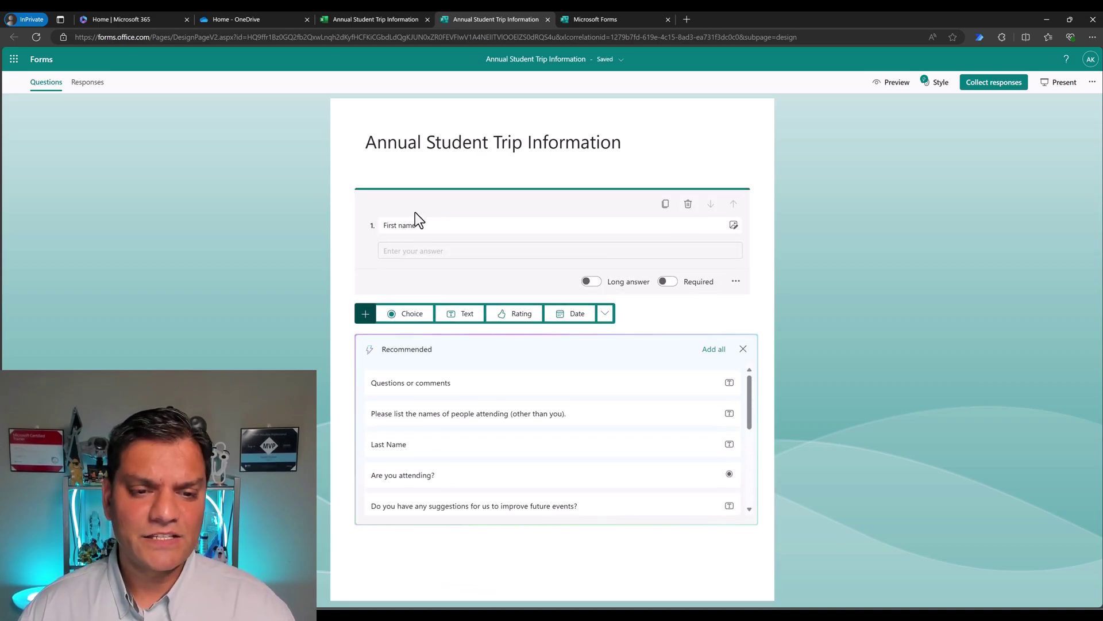
triple_click(425, 226)
text(Student Full Na)
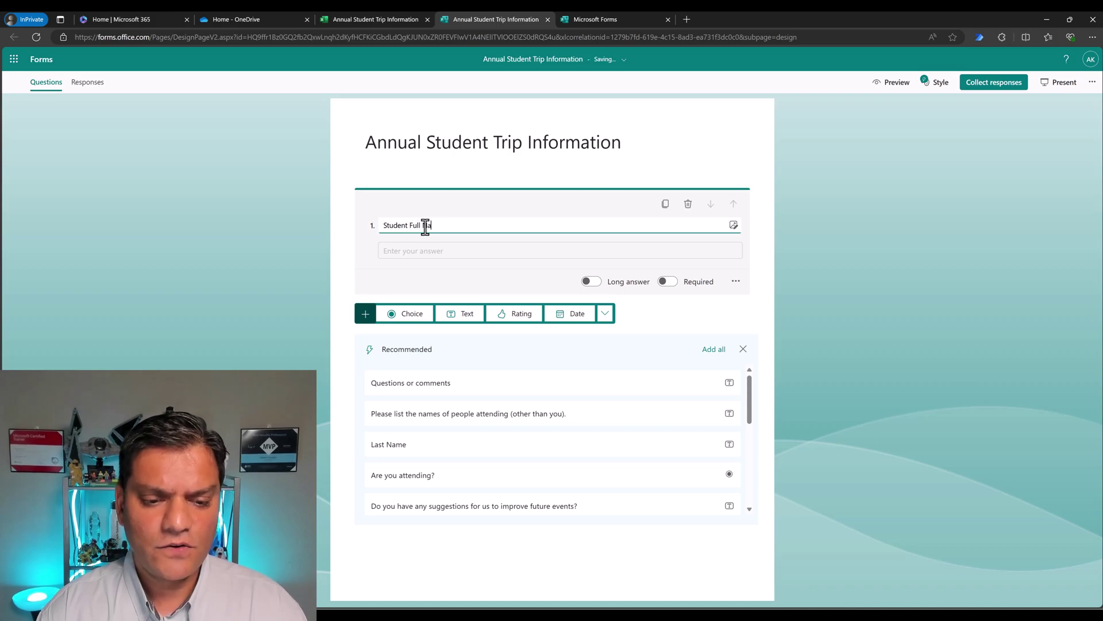
text(me)
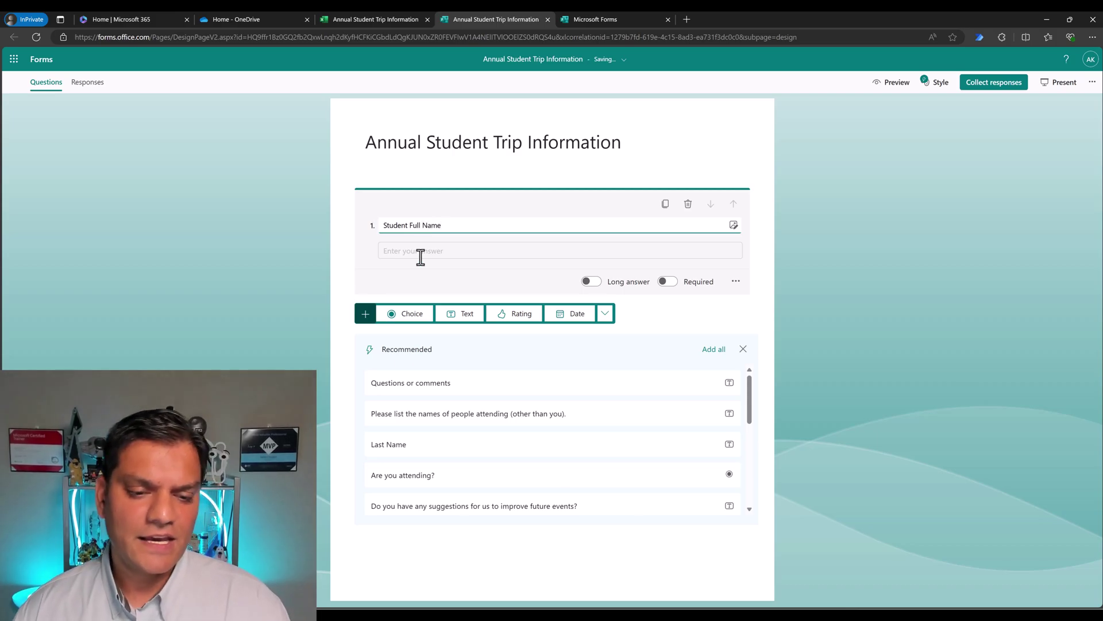
Add the 'Are you attending?' and other attendees' names suggested questions
click(395, 485)
click(396, 425)
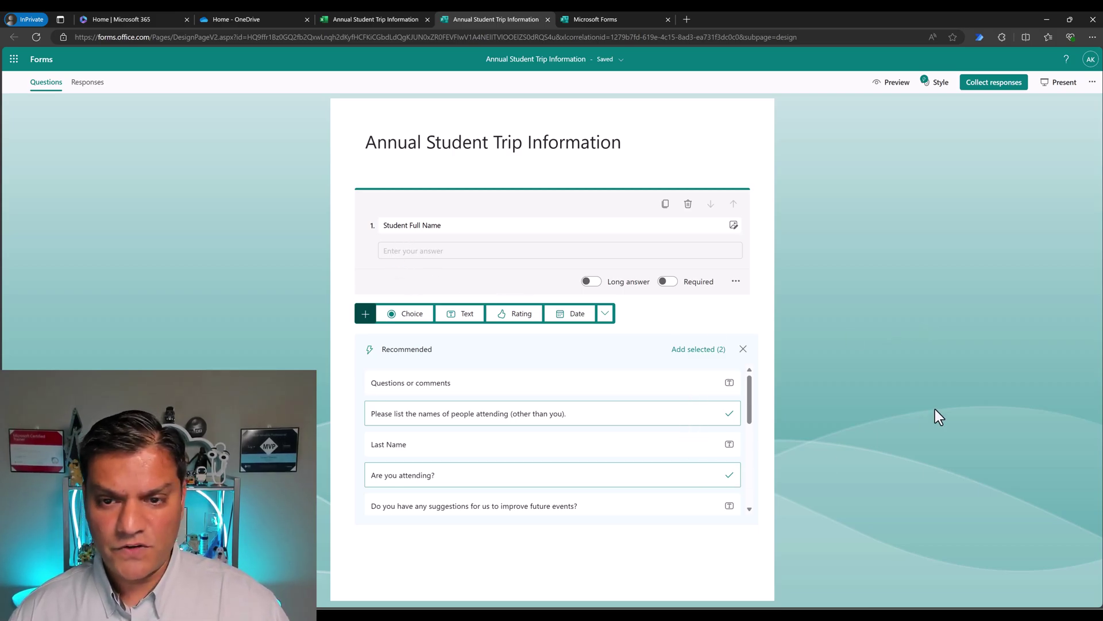
click(705, 350)
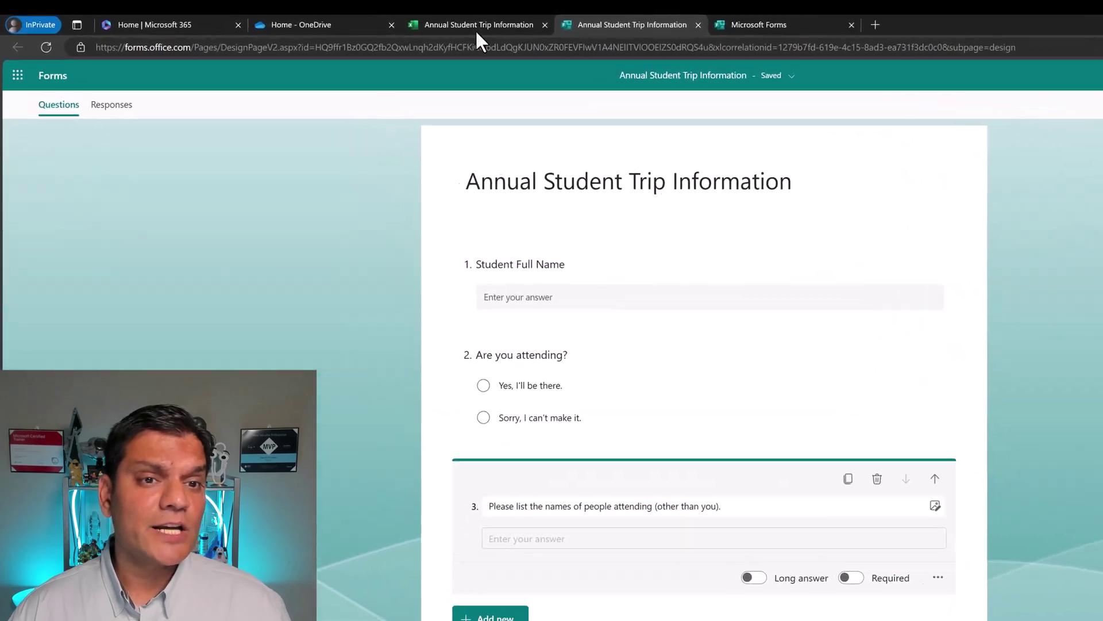
Confirm the three questions appear as workbook columns, then preview the form as a respondent
click(375, 19)
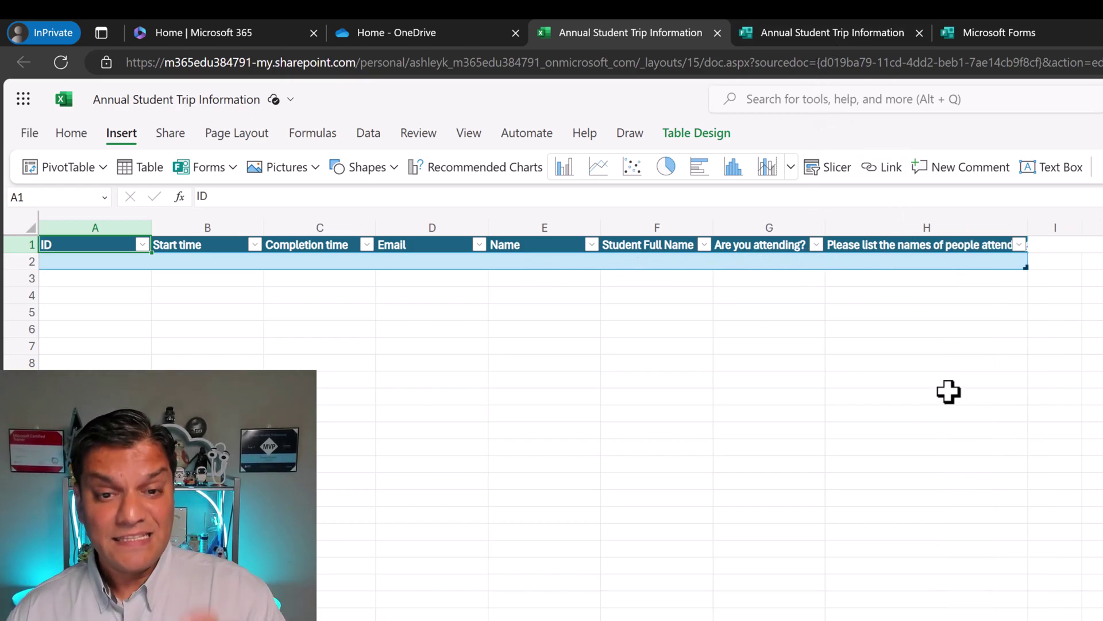
click(833, 33)
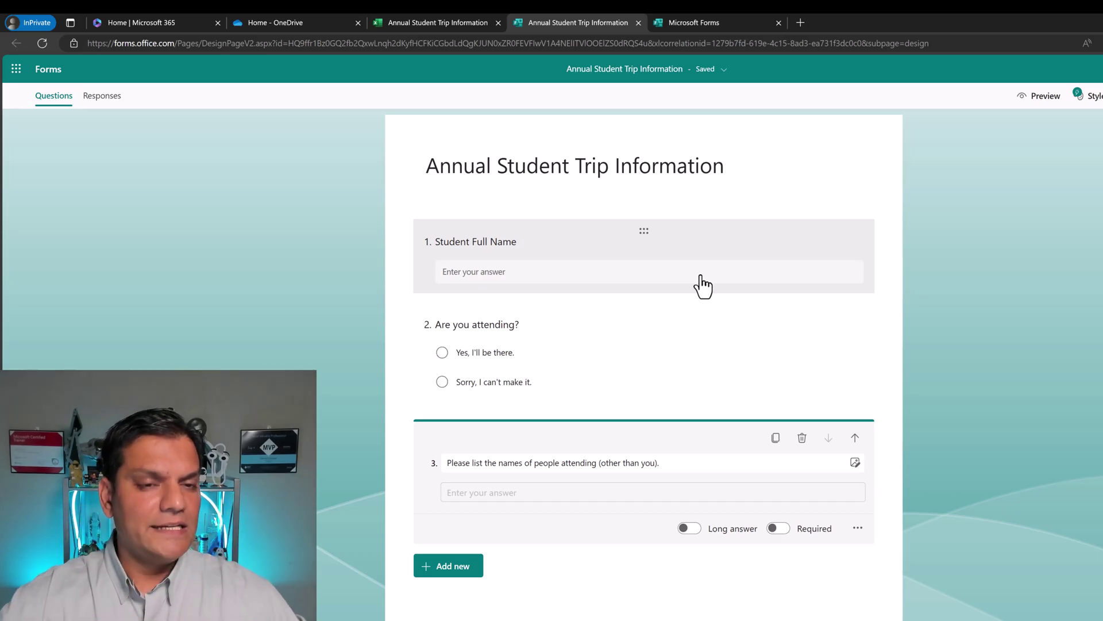
click(400, 22)
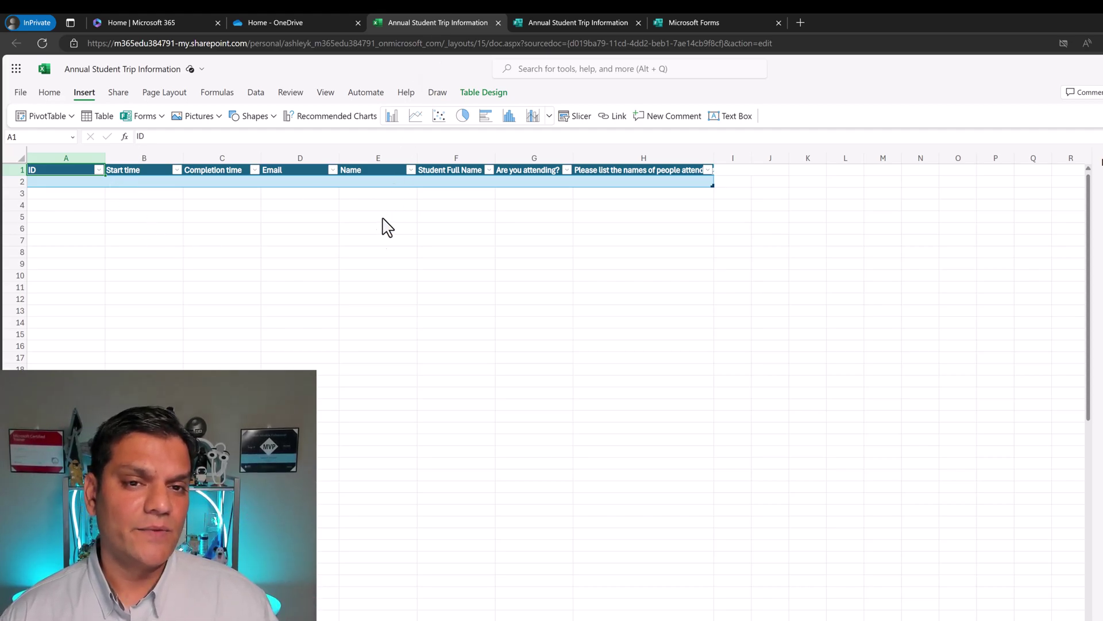
click(608, 17)
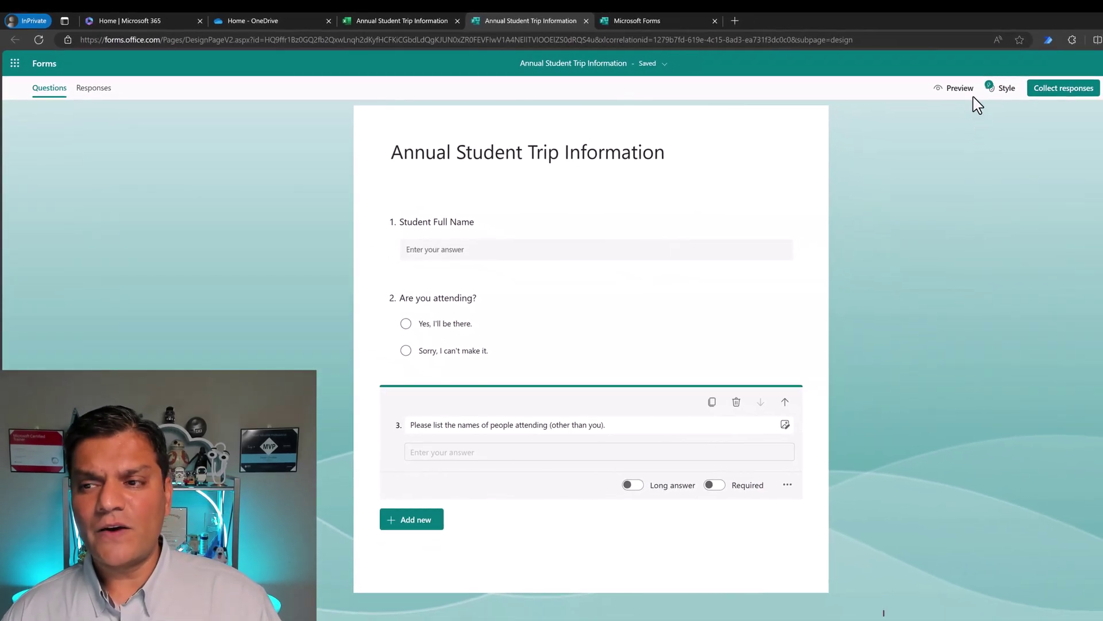
click(971, 90)
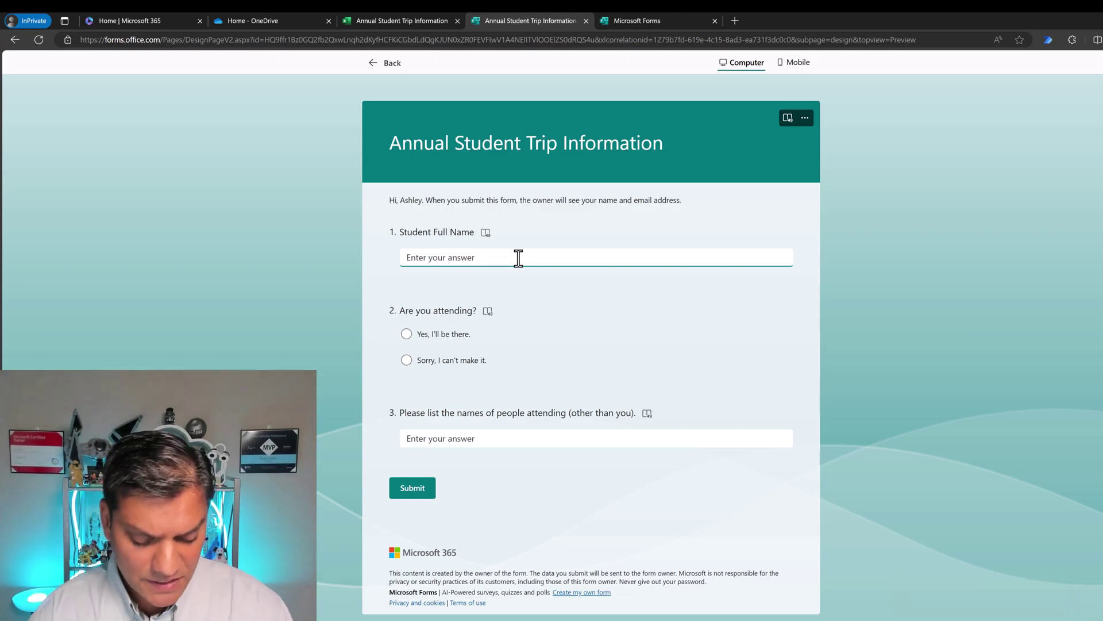
Submit a test response with a student's name, 'Yes, I'll be there.', and one attendee's name
text(JOn)
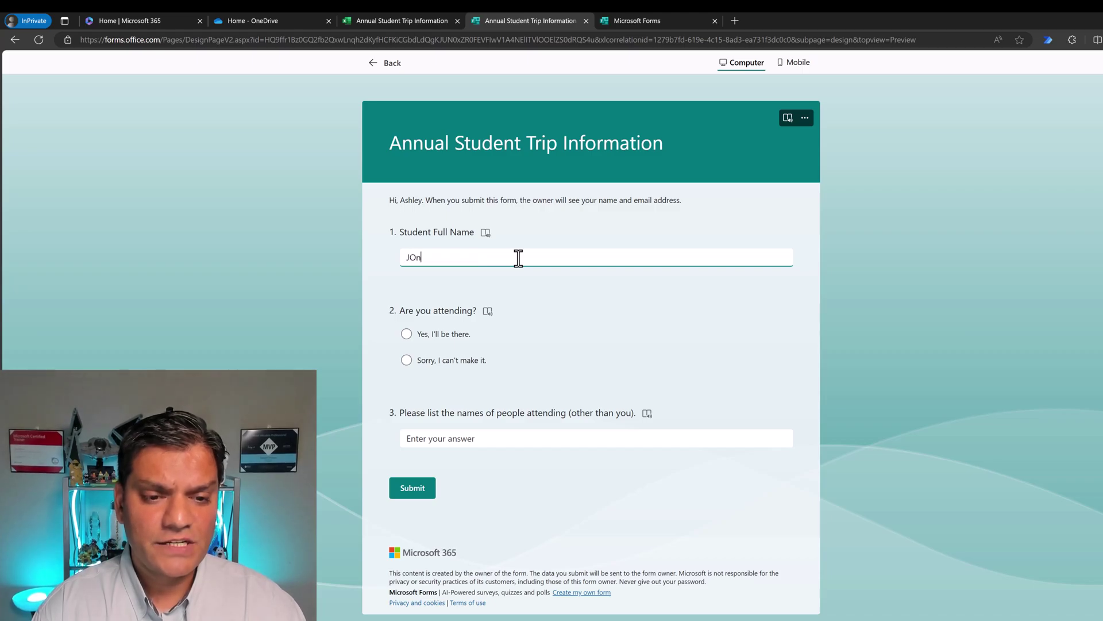
text(ane Doe)
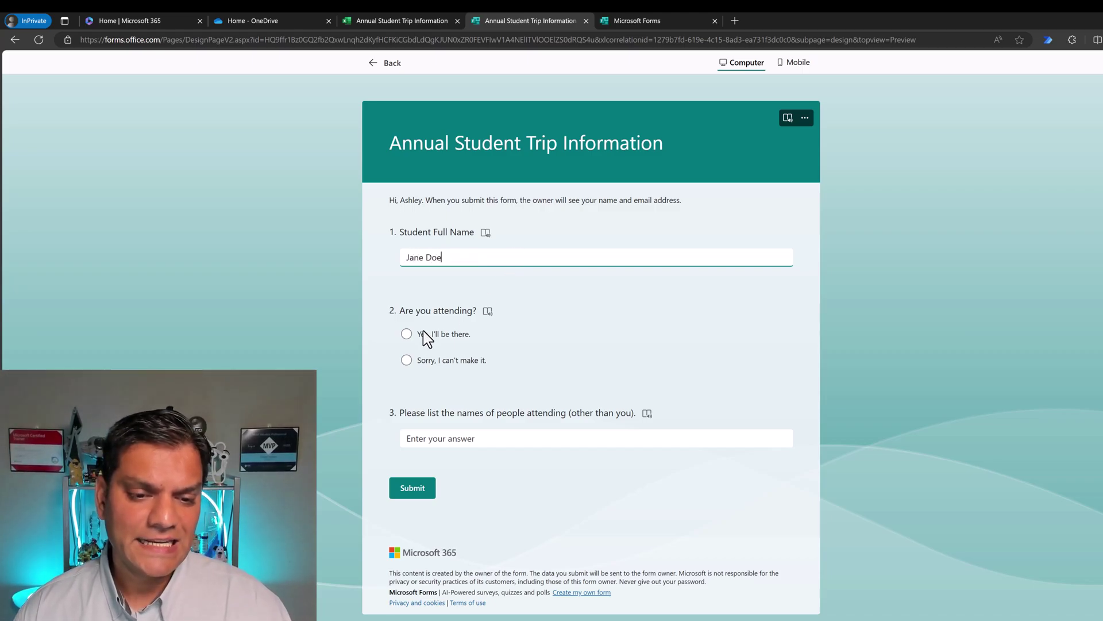
click(426, 339)
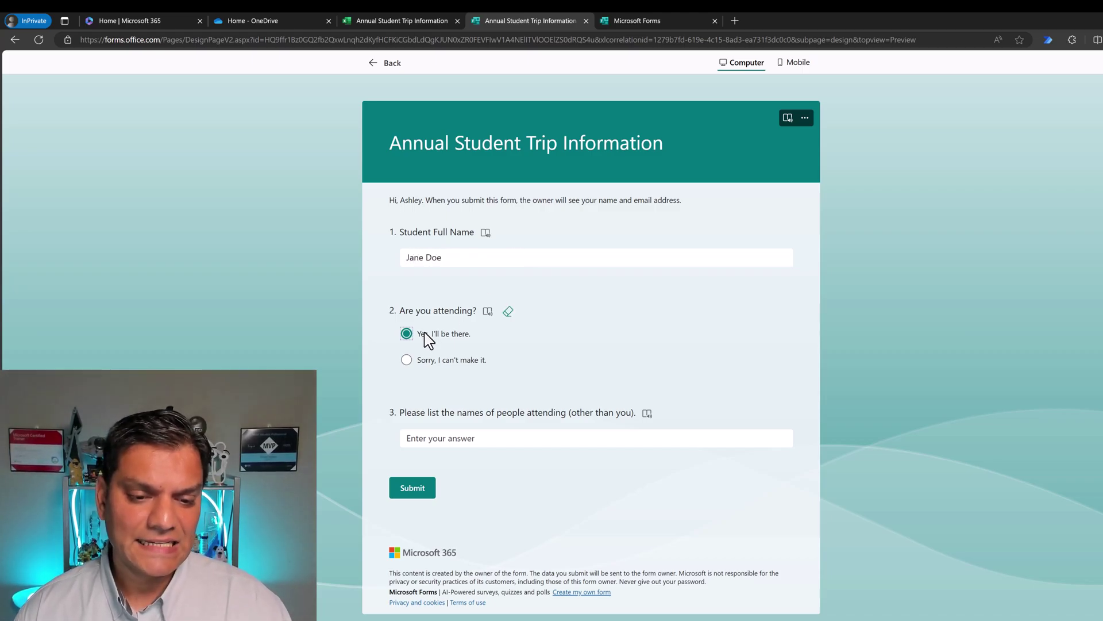
click(403, 439)
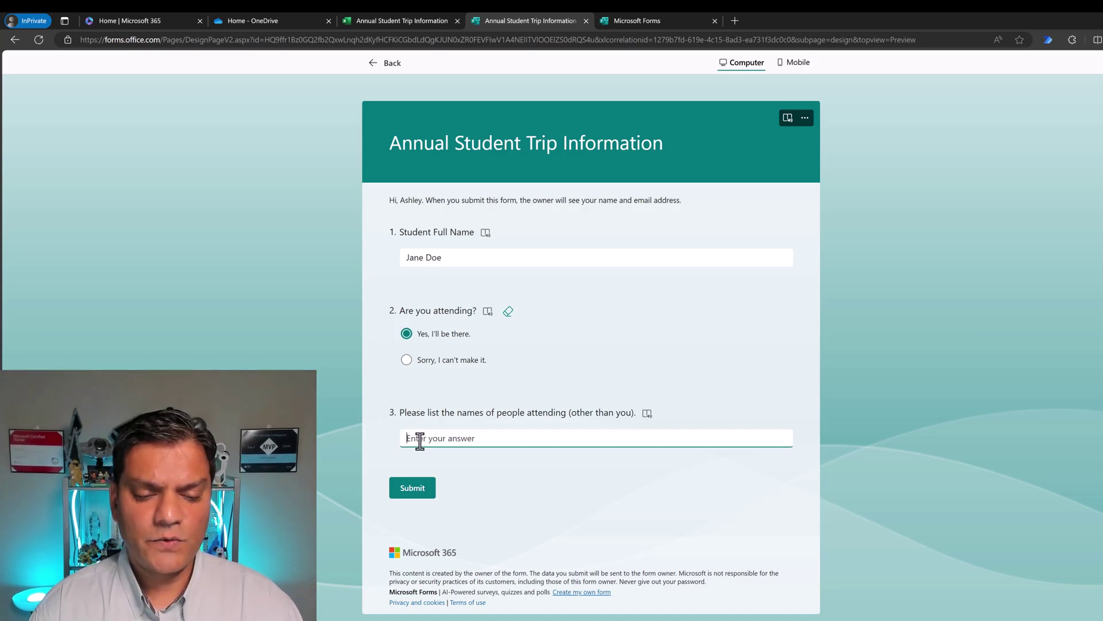
text(Jon Doe)
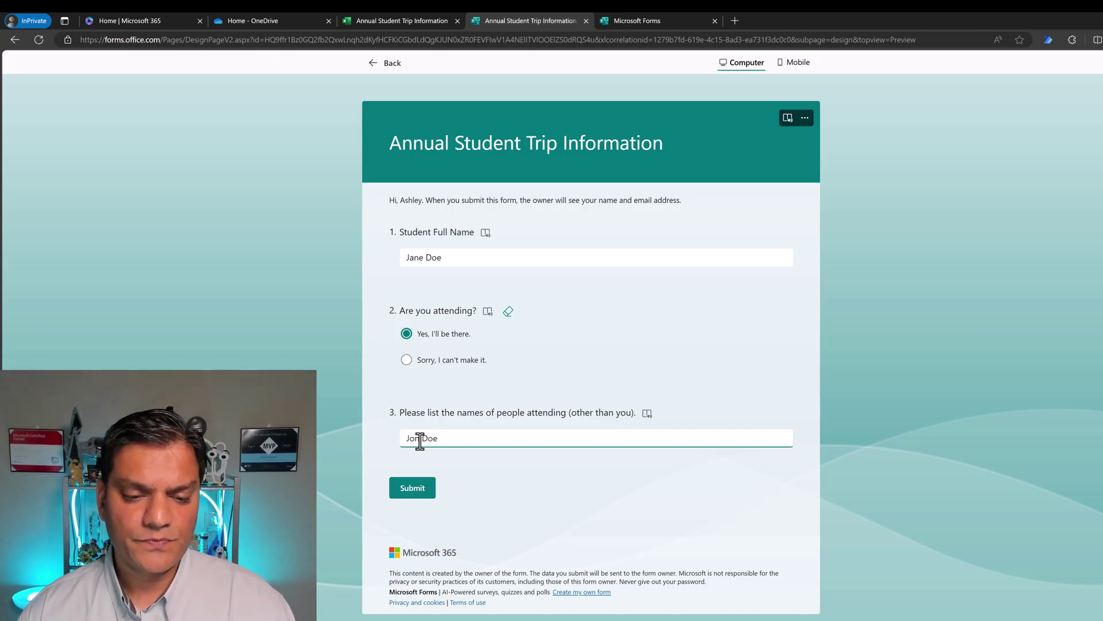
click(417, 489)
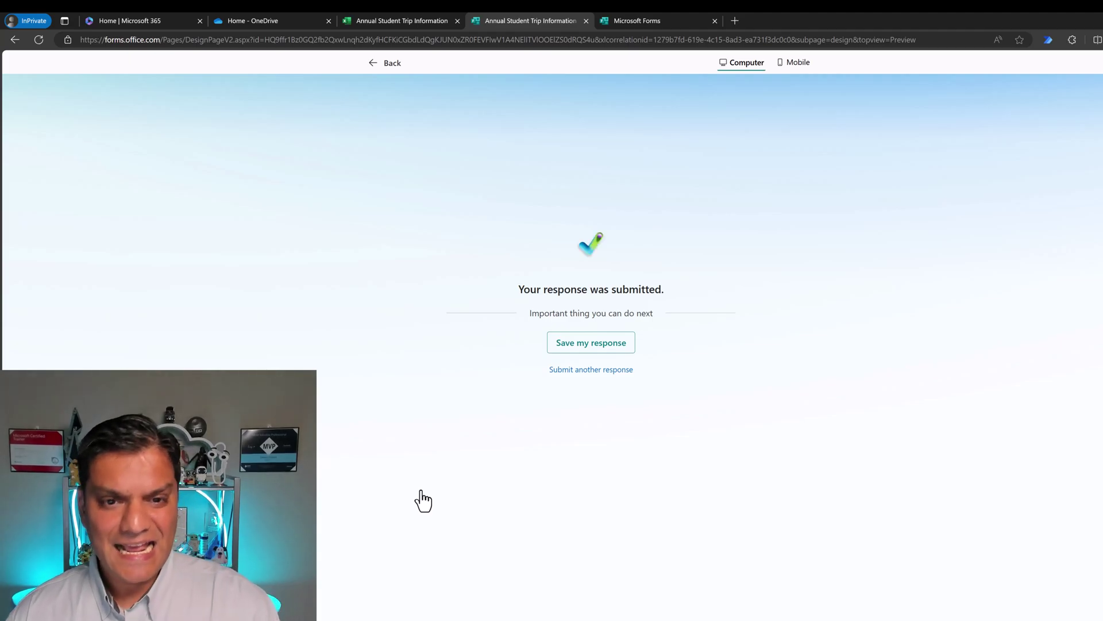
click(404, 17)
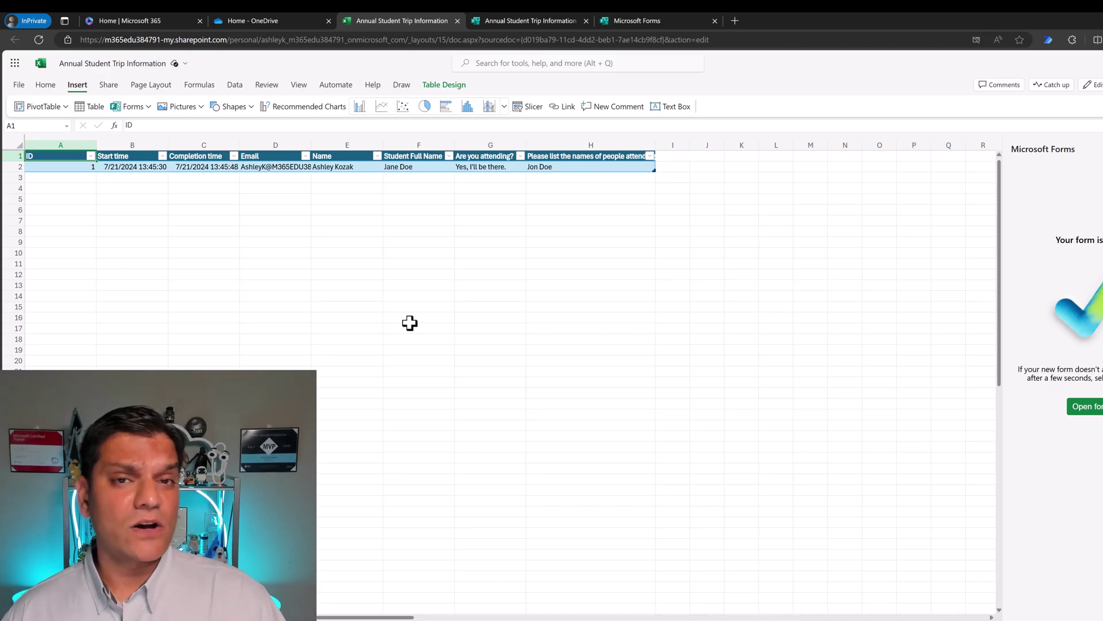
Briefly open the linked form via Edit Form, then open its Send Form options
click(148, 113)
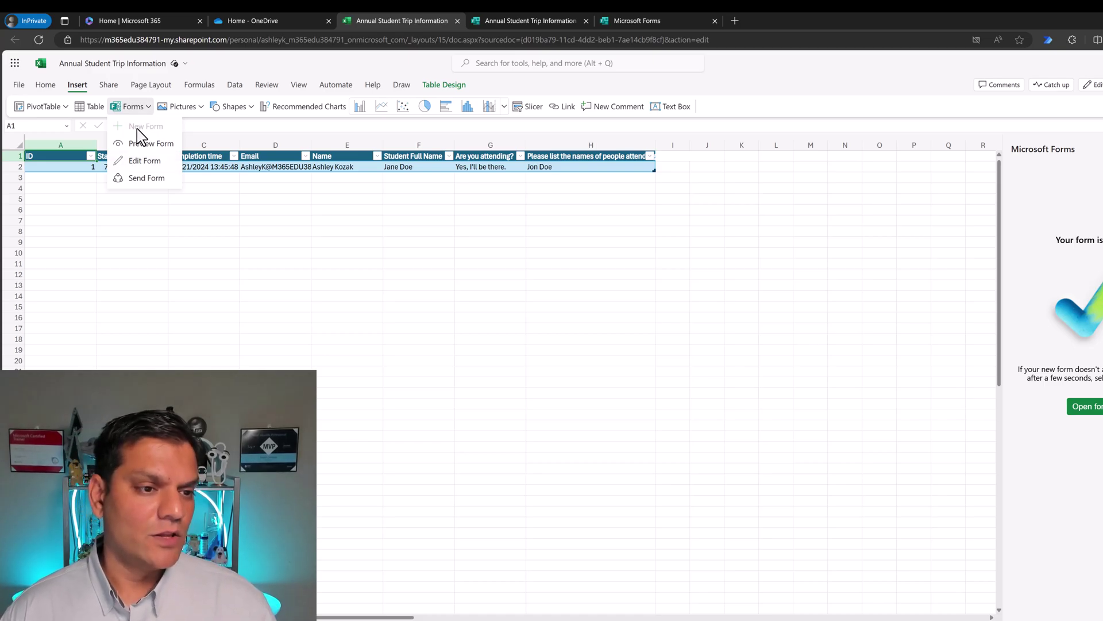
click(146, 174)
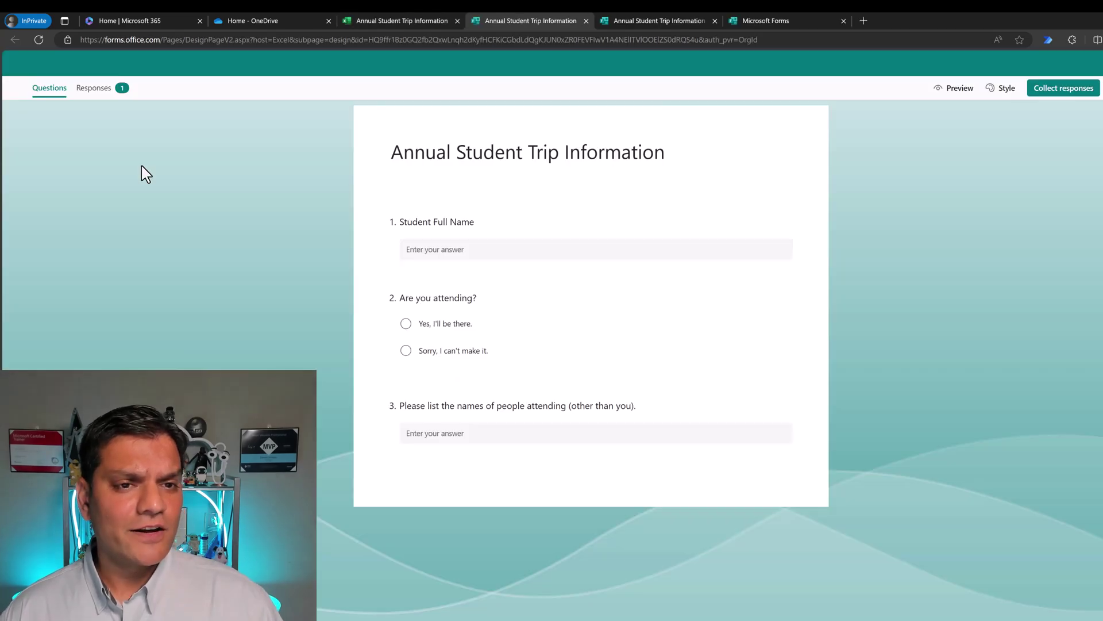
click(586, 22)
click(144, 108)
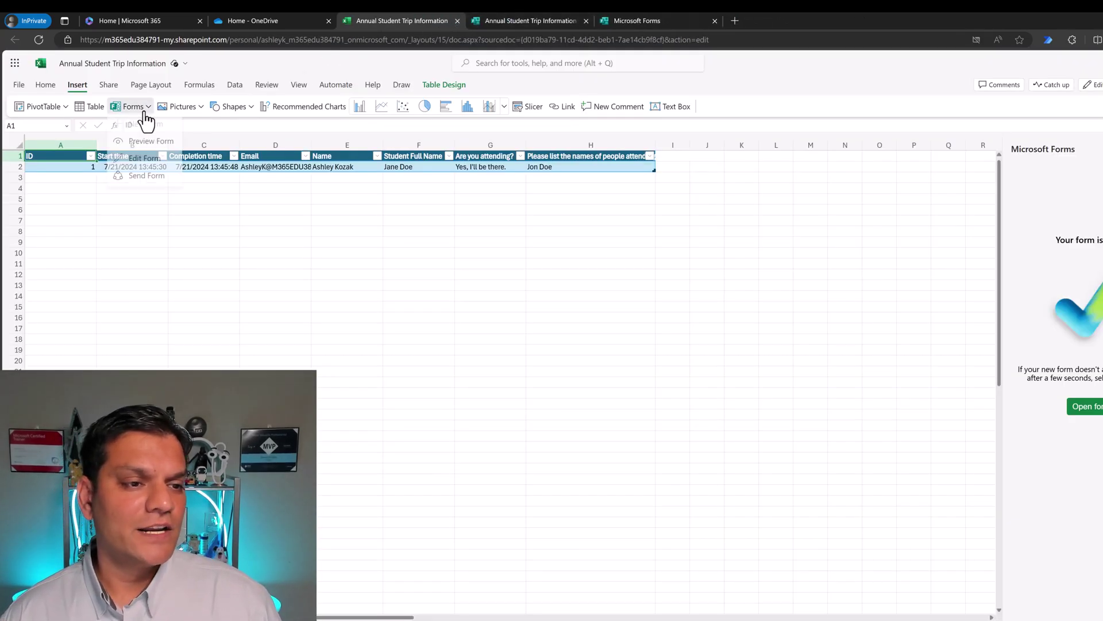
click(145, 177)
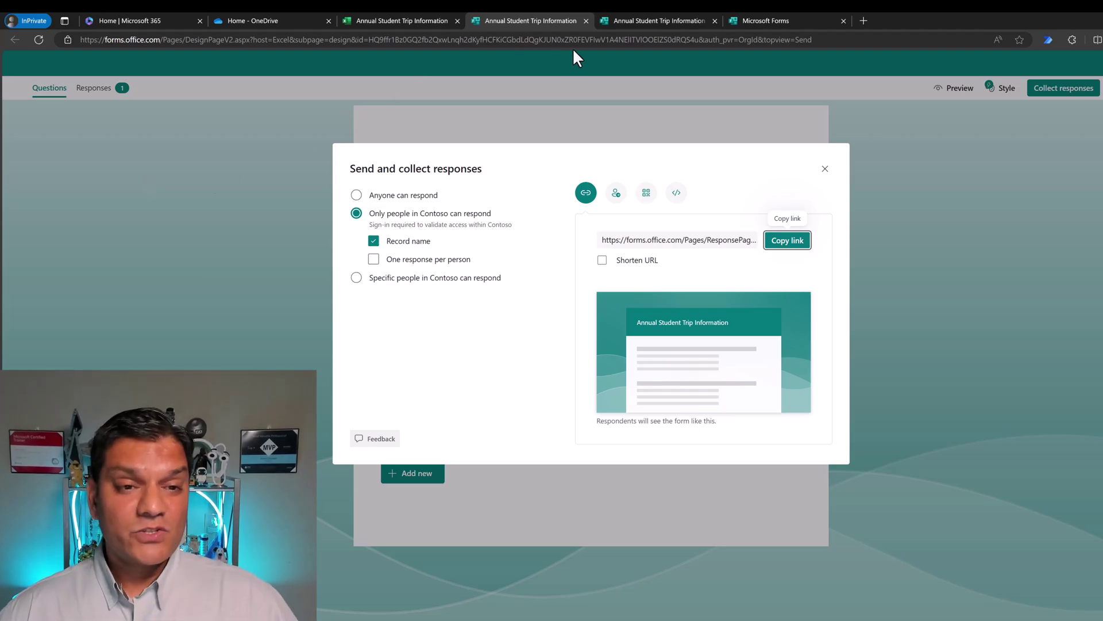
Leave the Send and collect responses dialog and return to the linked Excel workbook
click(413, 19)
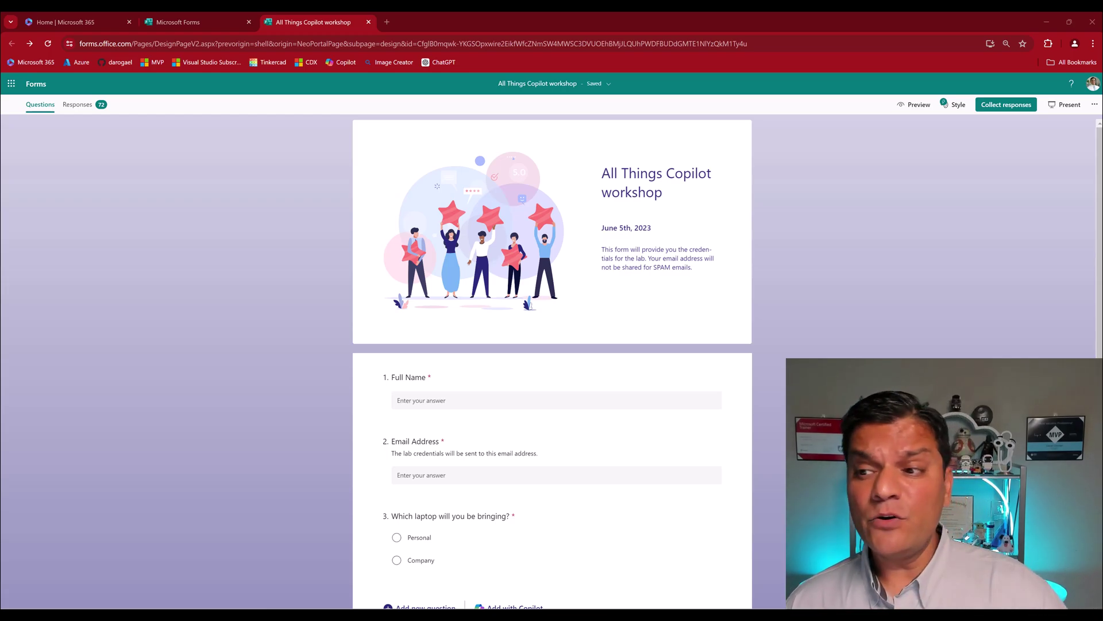
Open the workshop form's Collect responses dialog and switch to the e-mail invitation option
click(993, 109)
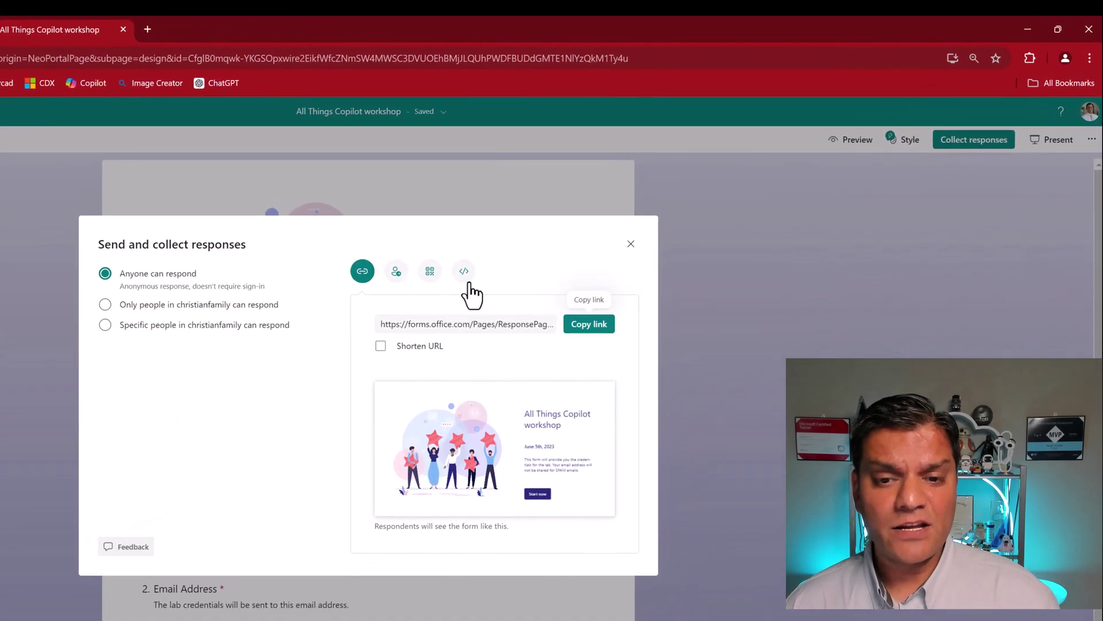
click(405, 276)
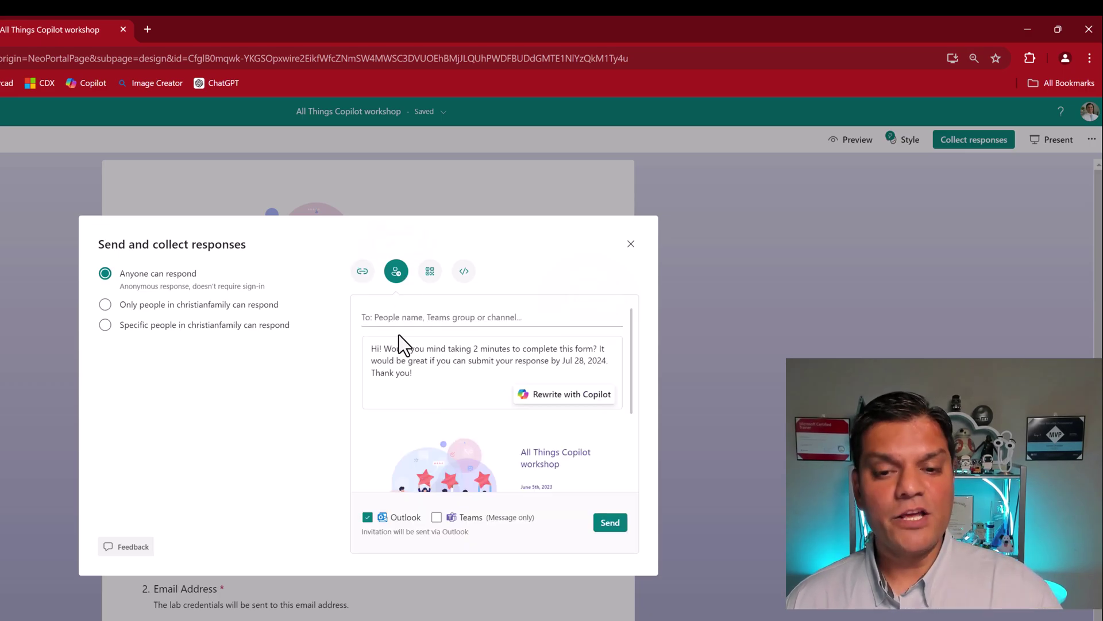
Swap the invitation text for Copilot's rewritten version and send it to one colleague
click(544, 397)
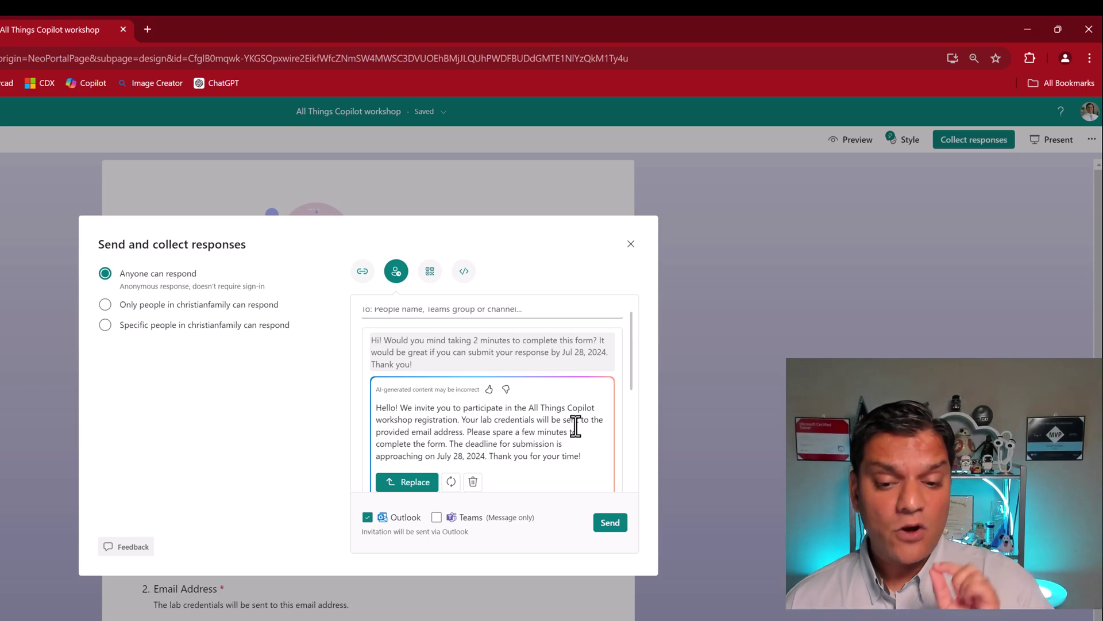
click(408, 482)
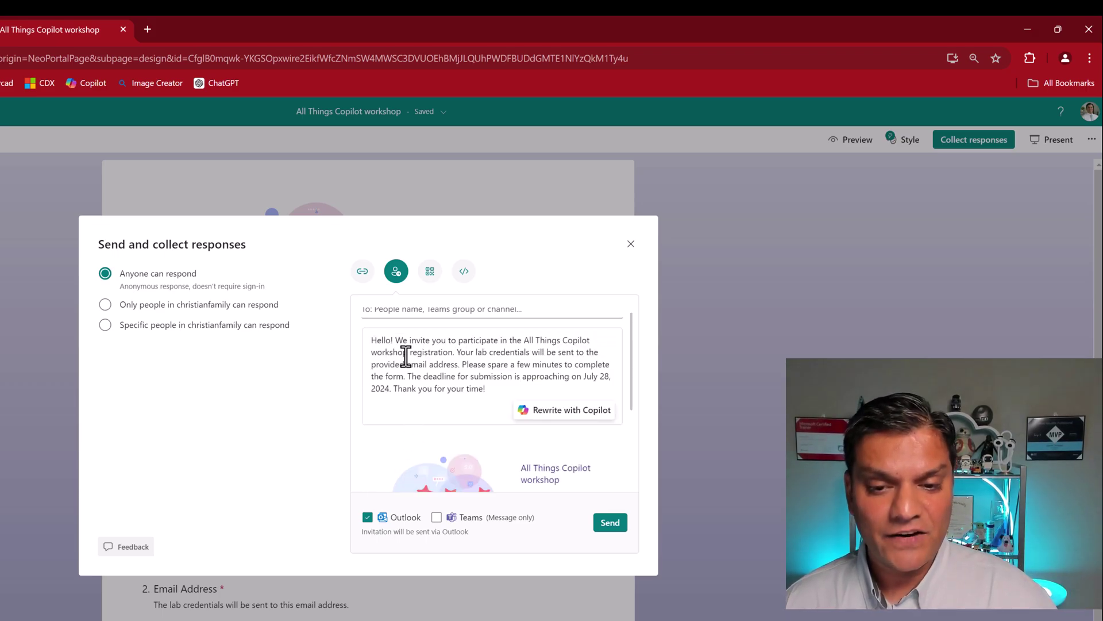
click(423, 310)
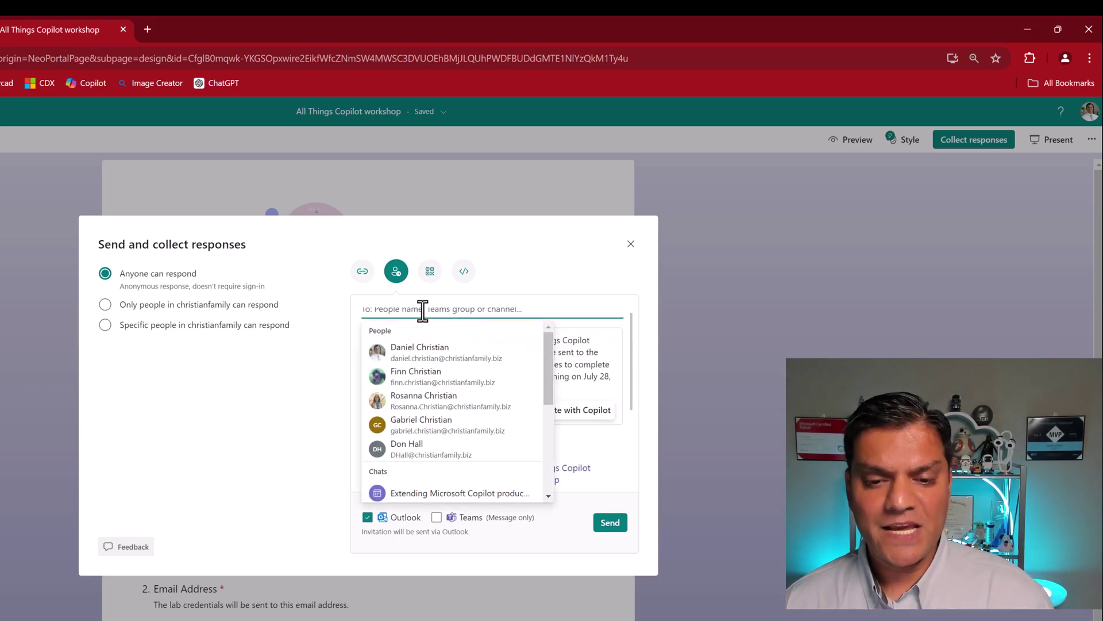
click(423, 381)
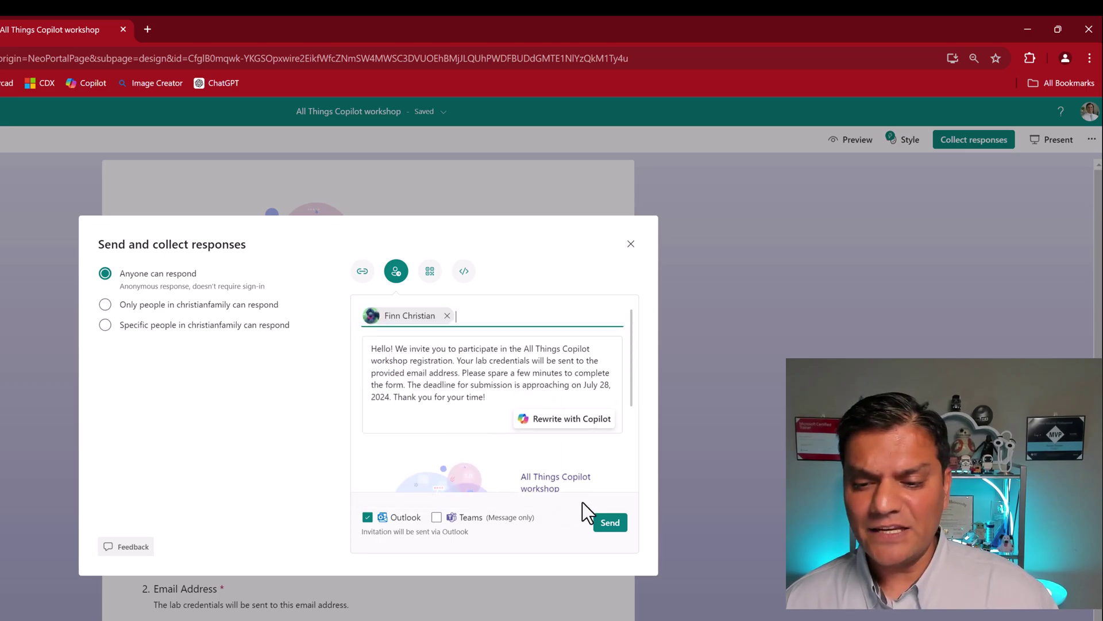
click(613, 522)
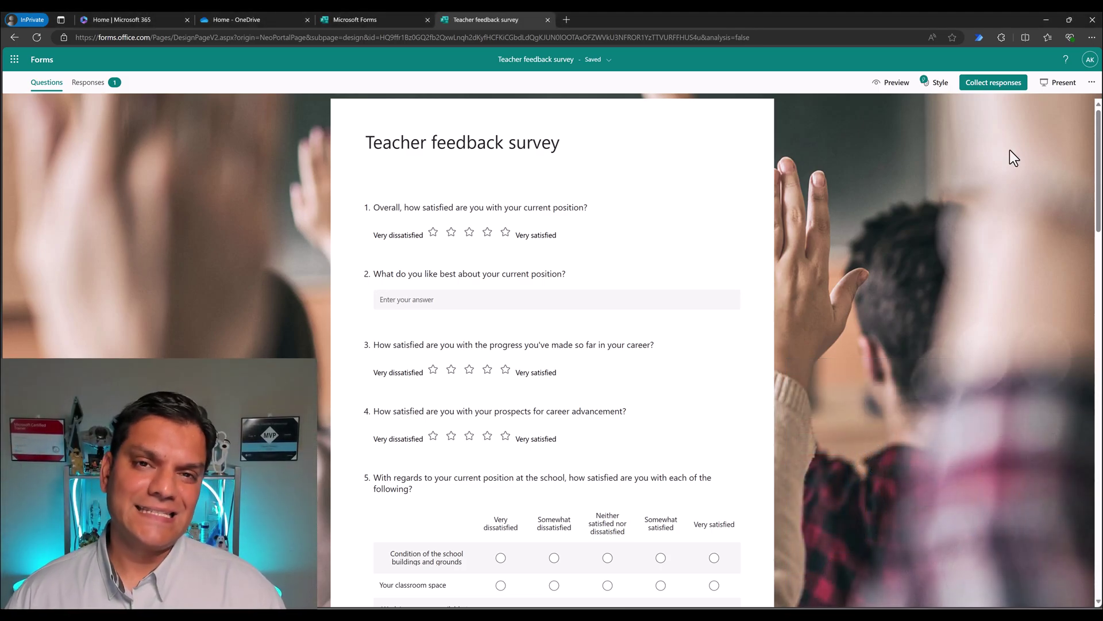
Enable 'Get email notification of each response' in the Teacher feedback survey's settings
click(1091, 84)
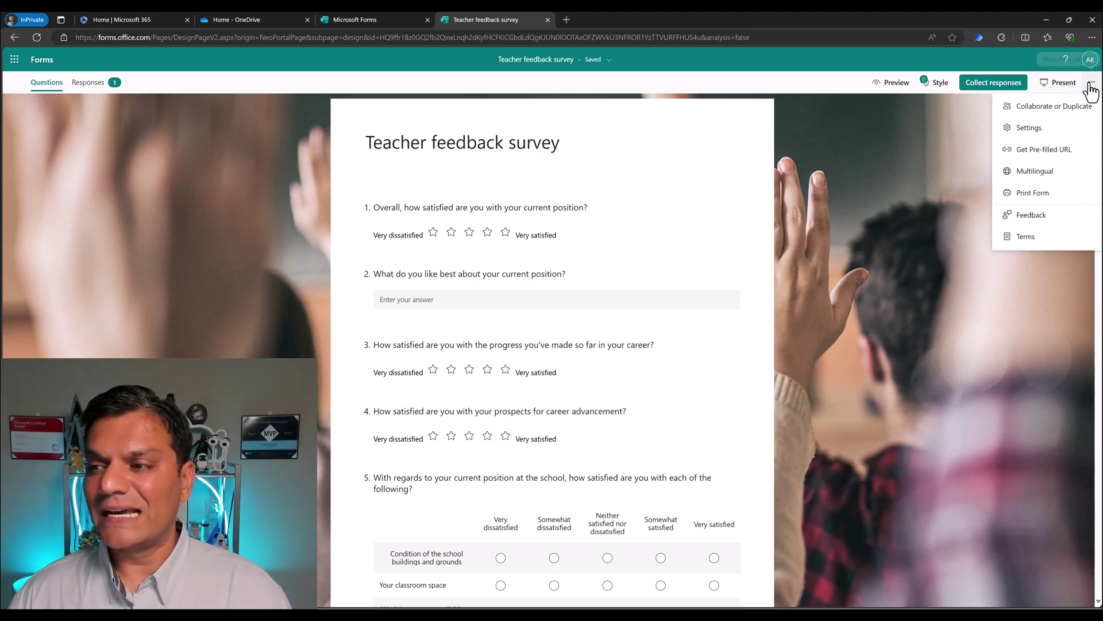
click(1039, 128)
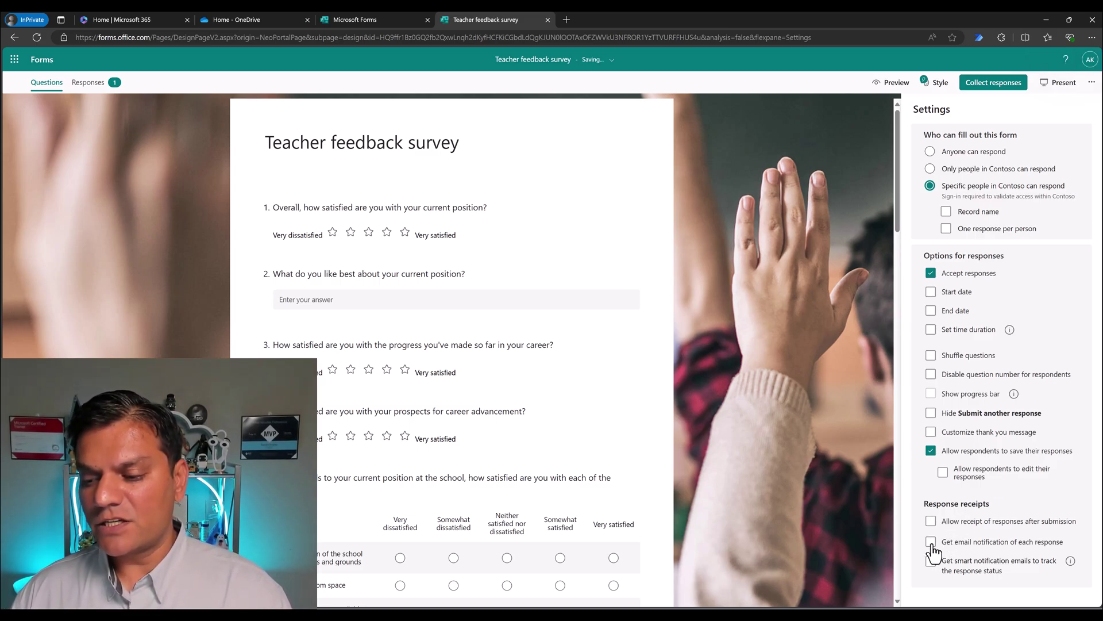
click(931, 542)
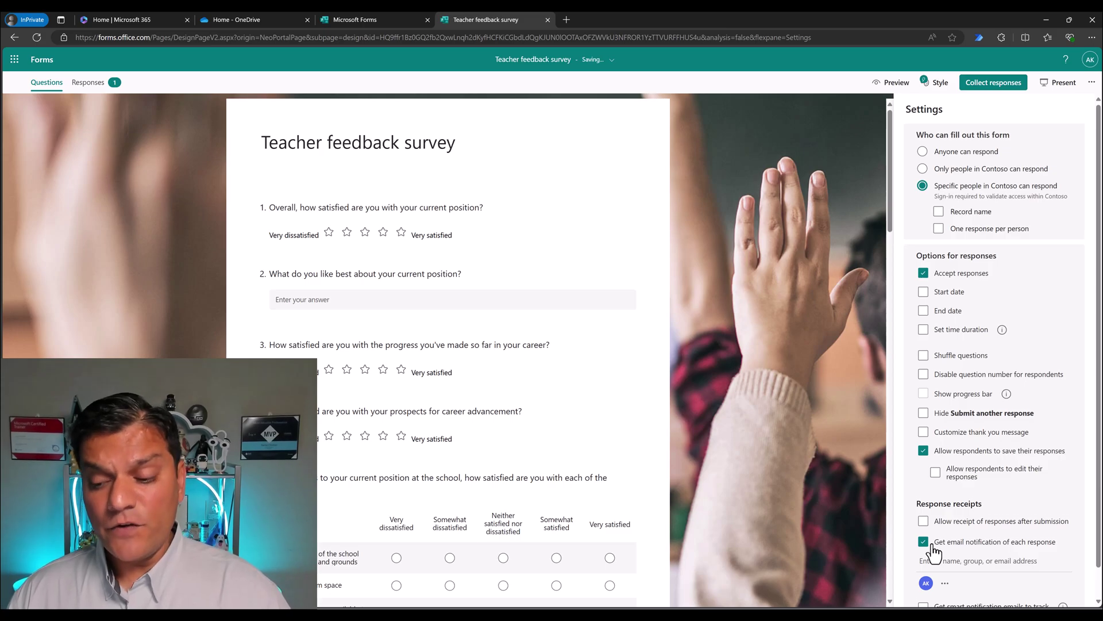
scroll(932, 552, down, 1)
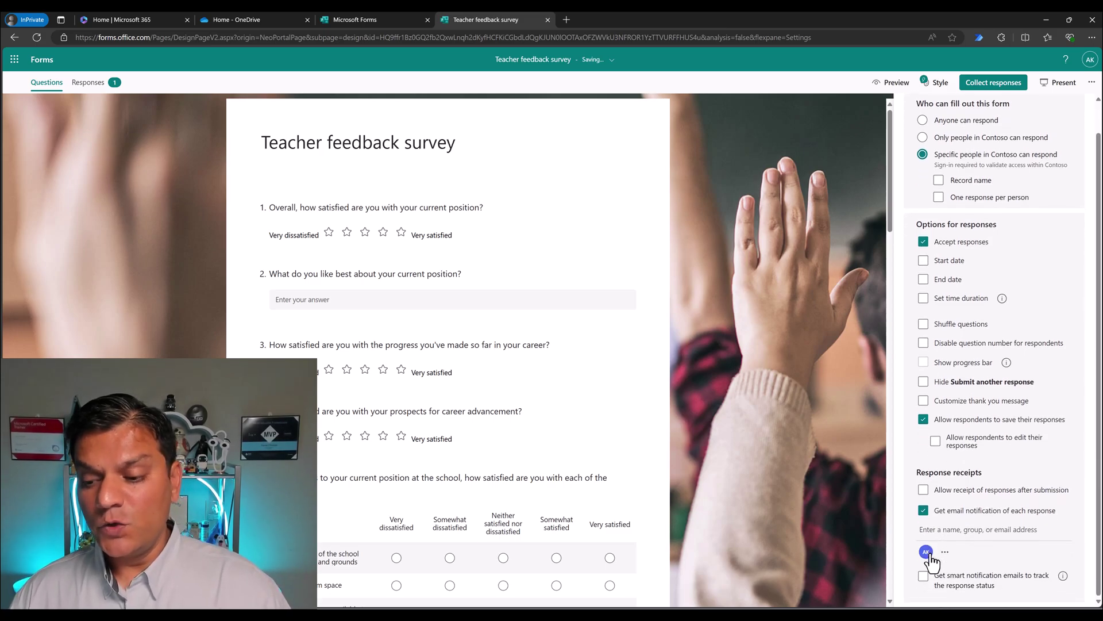
click(953, 529)
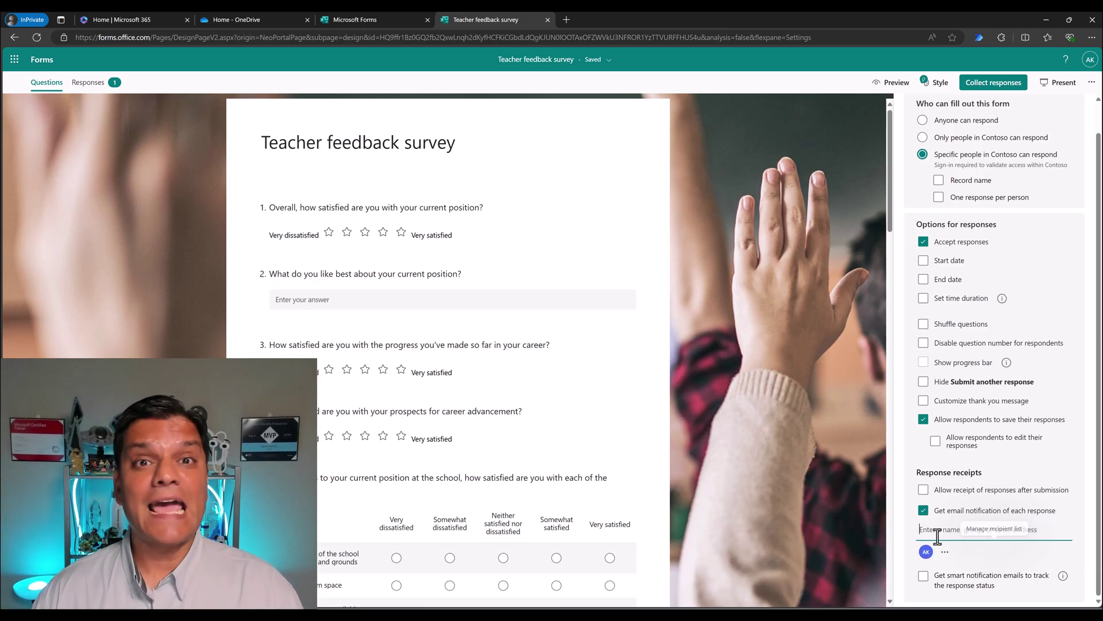
Add a colleague by name as a notification recipient and accept them as a collaborator
text(henry)
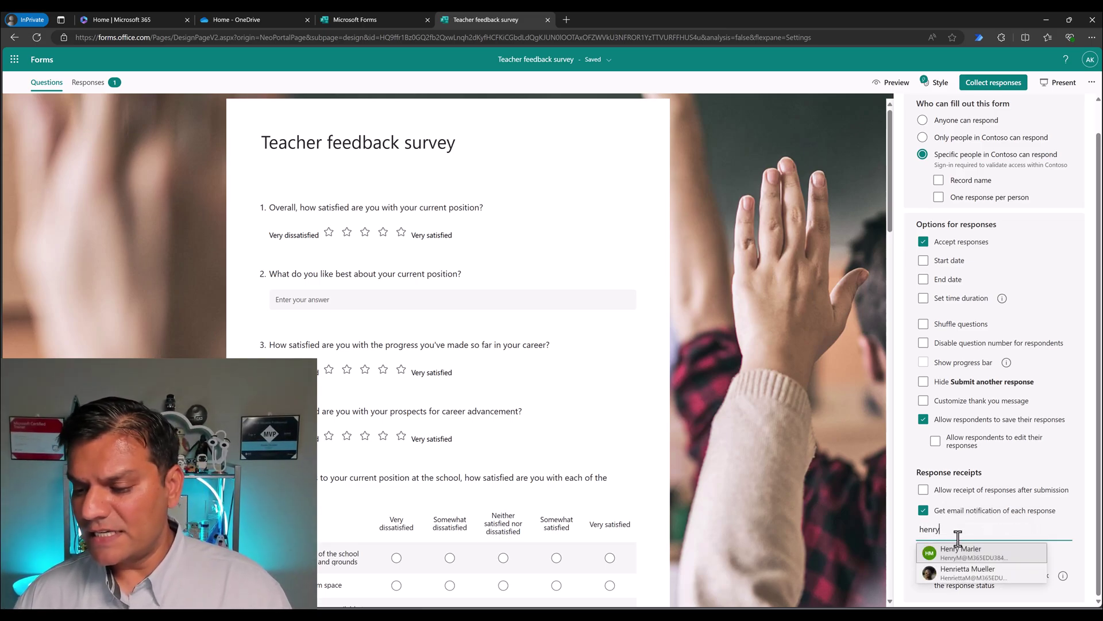
click(957, 552)
scroll(989, 520, down, 1)
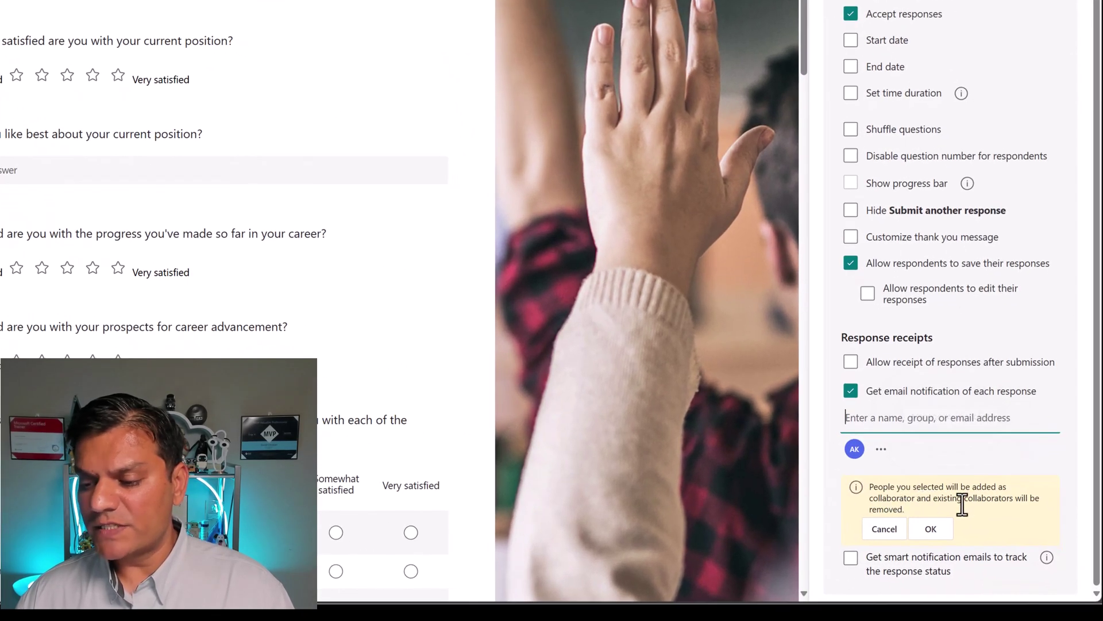
click(943, 528)
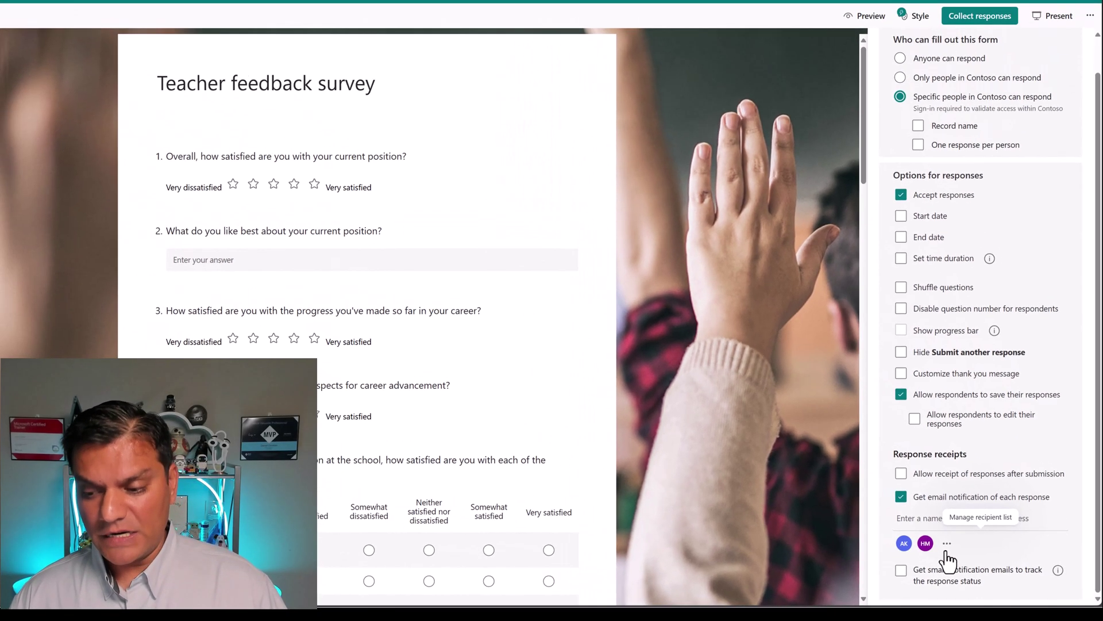
Delete the added colleague from the Manage recipient list, leaving only the owner
click(947, 543)
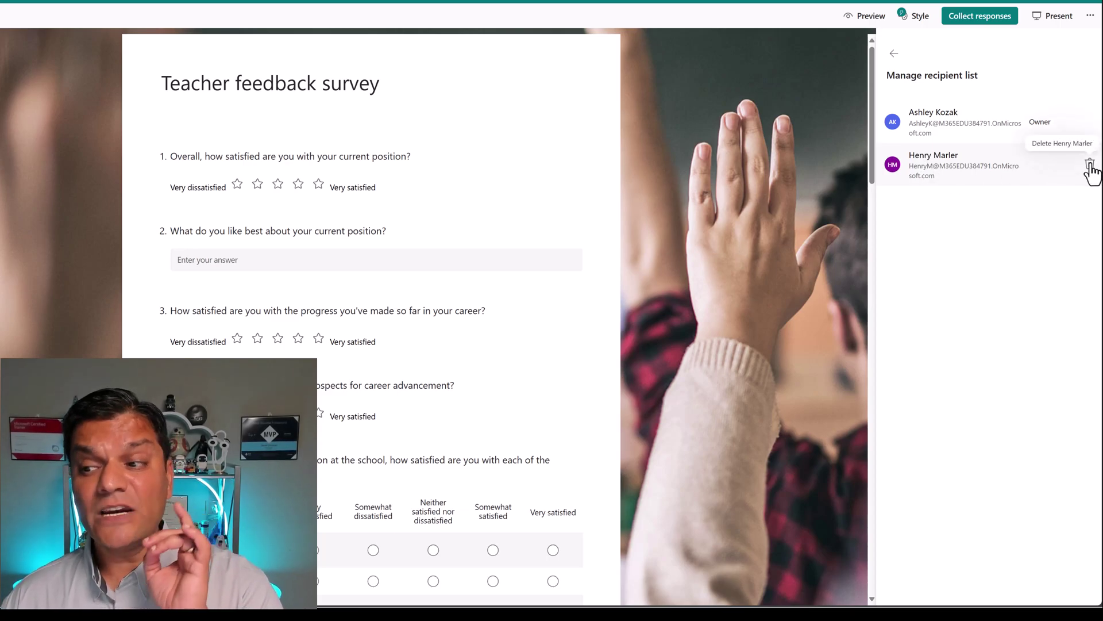
click(1090, 165)
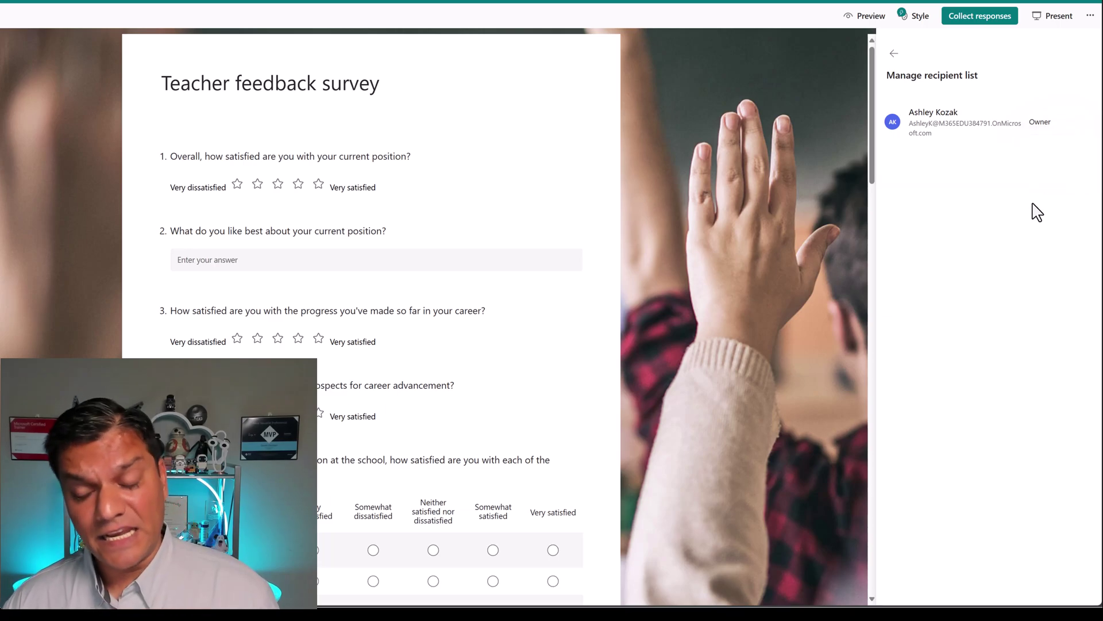